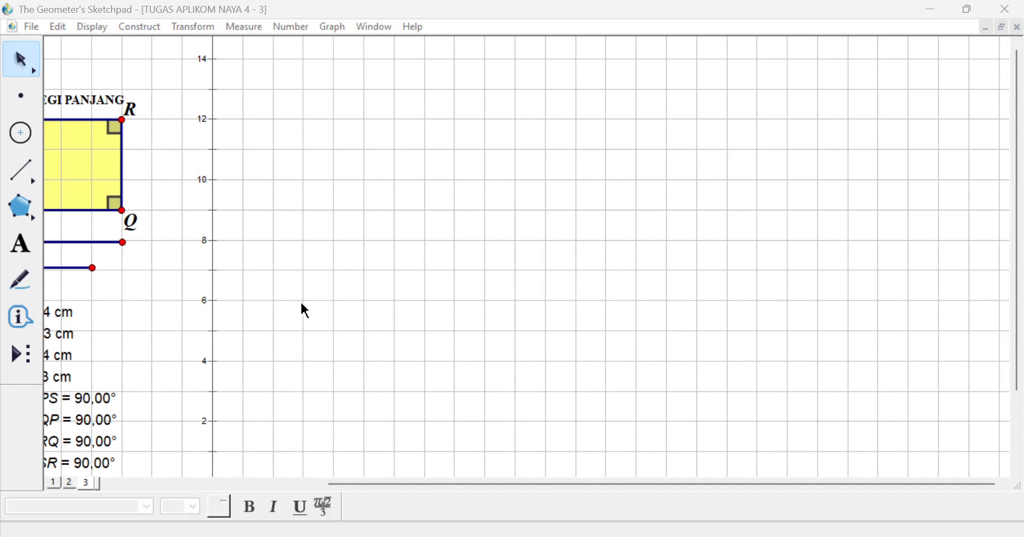
Plot a free point on the empty grid near y = 9 and translate it 5 cm at an angle of 0°
left_click(20, 104)
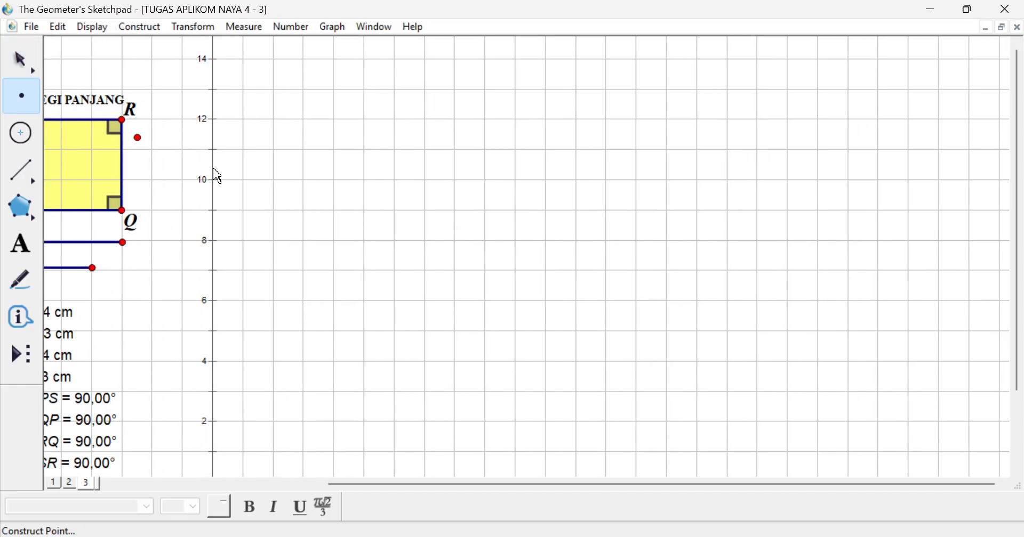
left_click(304, 209)
left_click(199, 28)
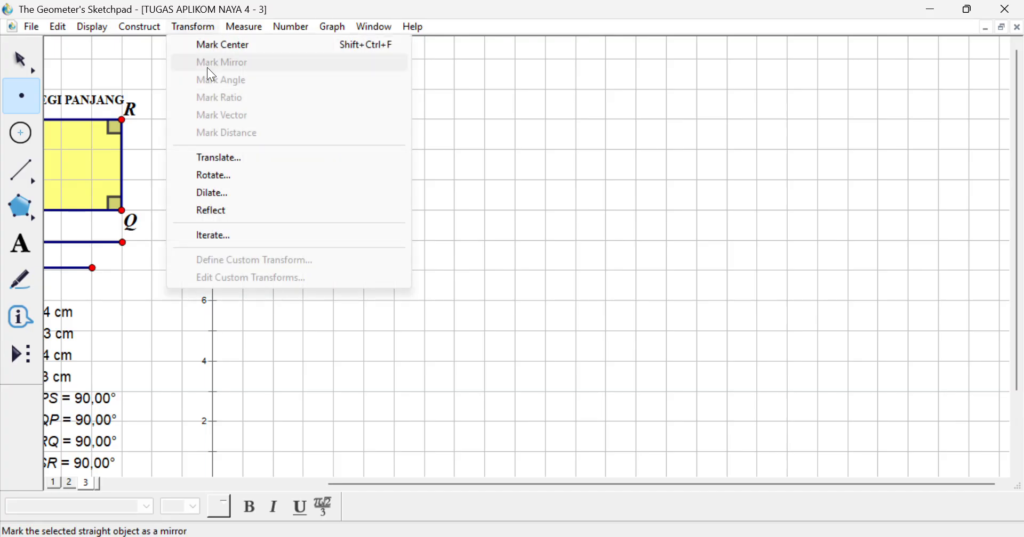
left_click(238, 157)
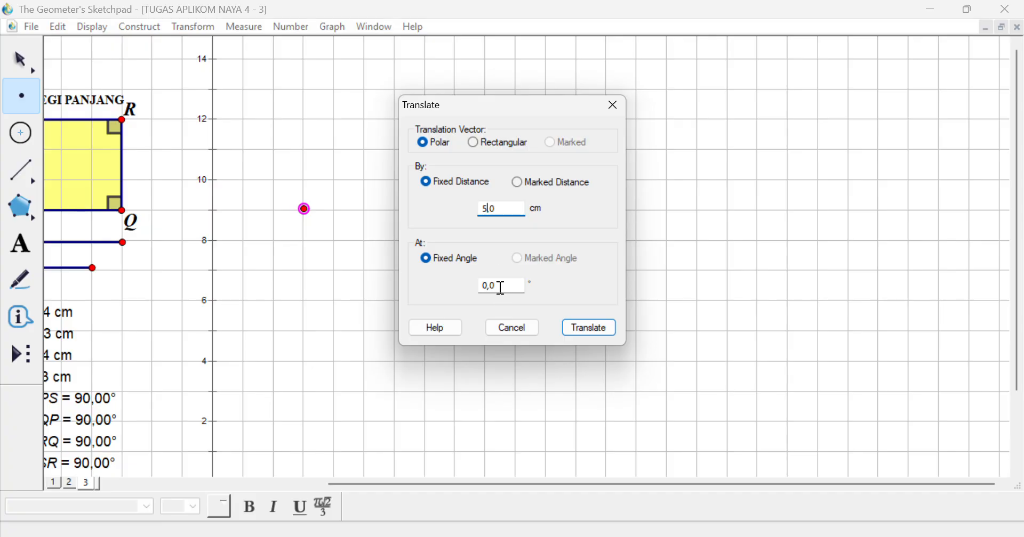
left_click(594, 327)
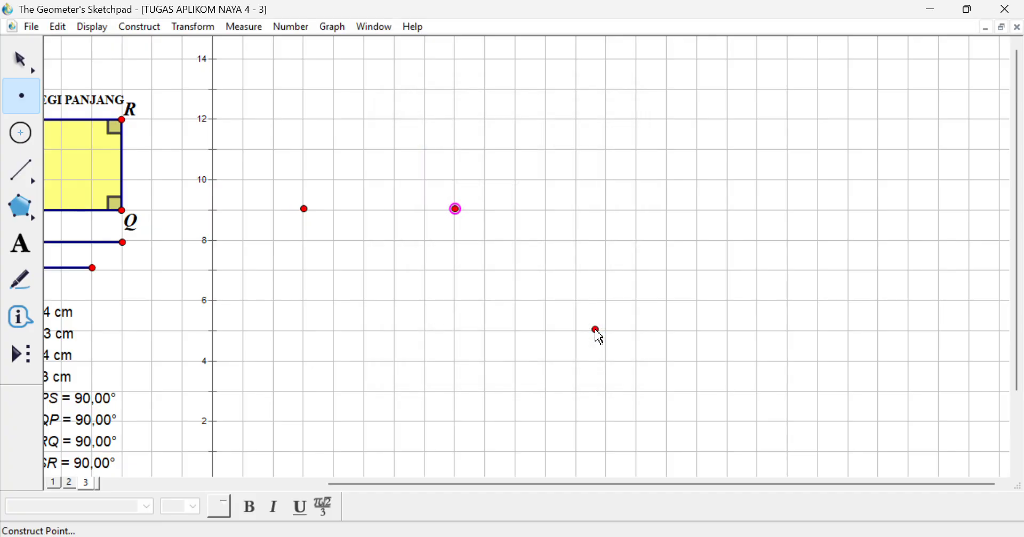
Join the two points with a segment and move it beside the y-axis to about y = 8
left_click(19, 171)
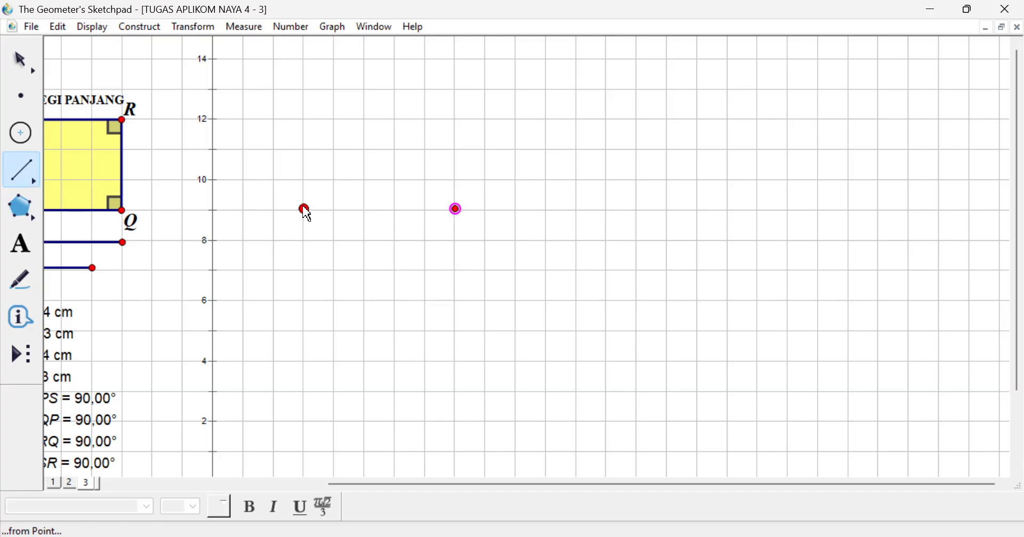
left_click_drag(305, 210, 457, 209)
left_click(18, 59)
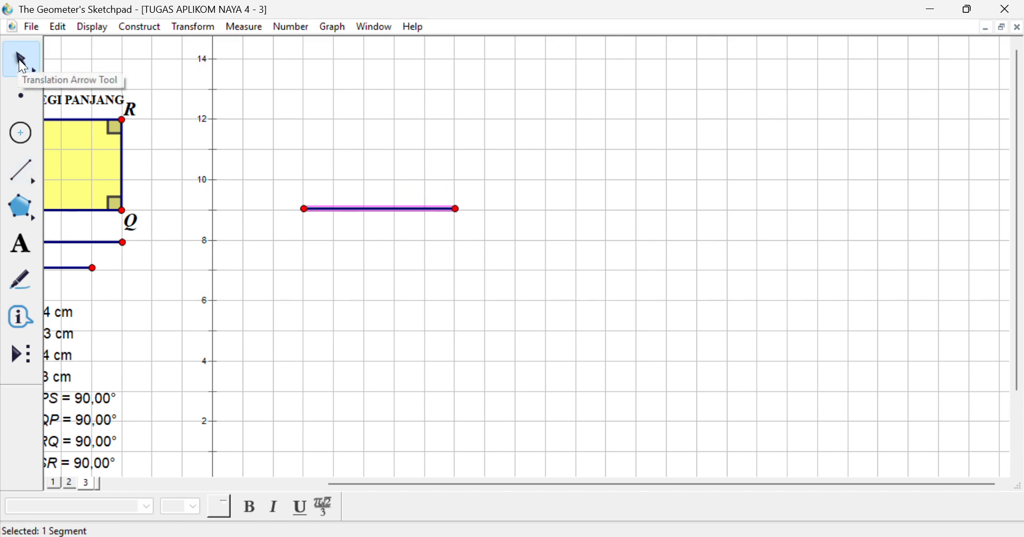
left_click_drag(328, 208, 249, 244)
left_click(315, 260)
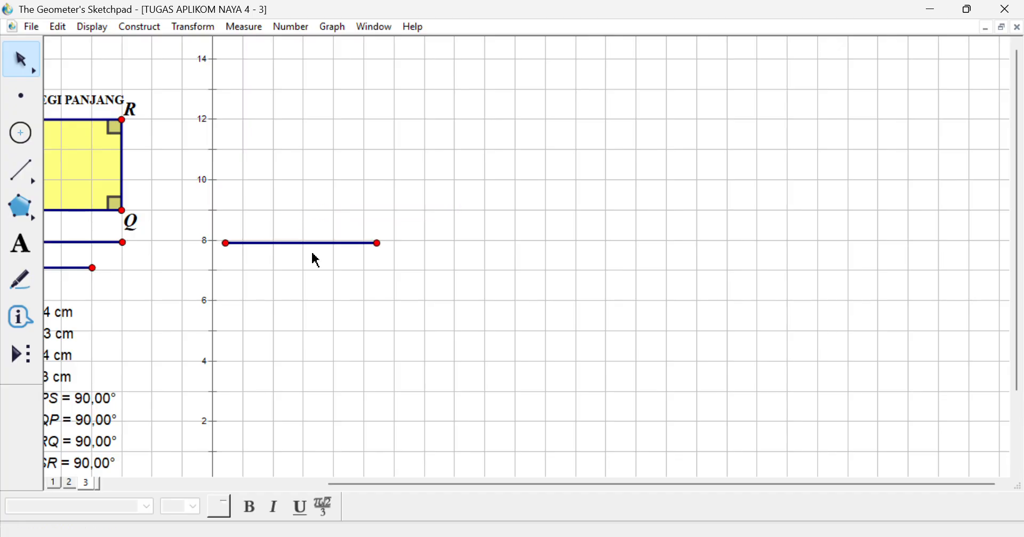
Plot a free point right of the 5 cm segment near y = 8 and construct a circle centred there with the segment as radius
left_click(20, 99)
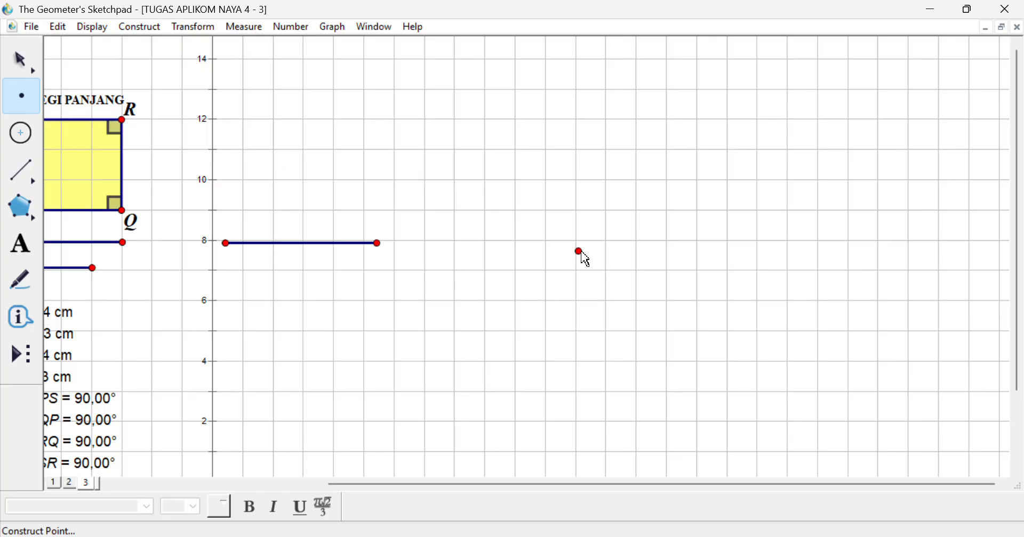
left_click(607, 241)
left_click(33, 63)
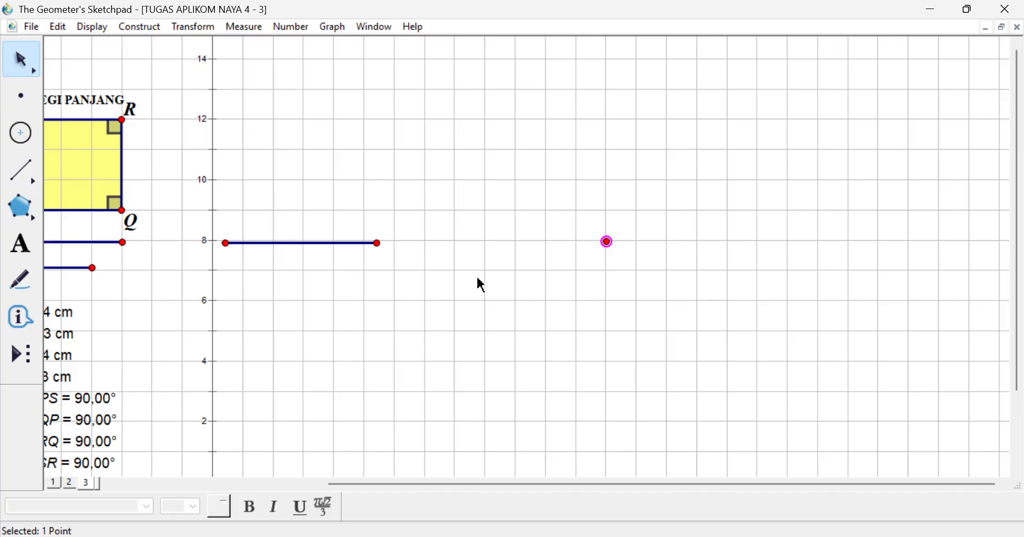
left_click(318, 243)
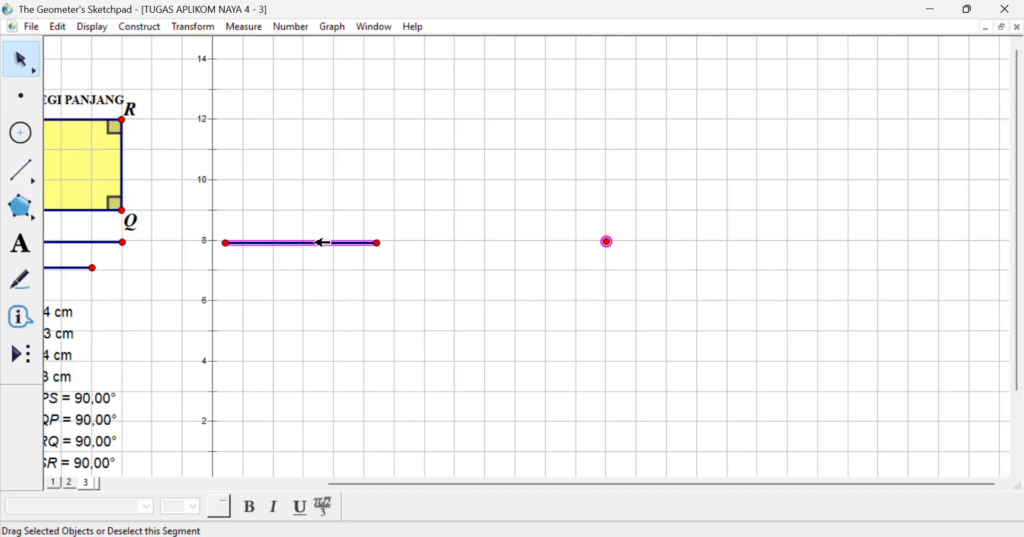
left_click(192, 30)
left_click(153, 30)
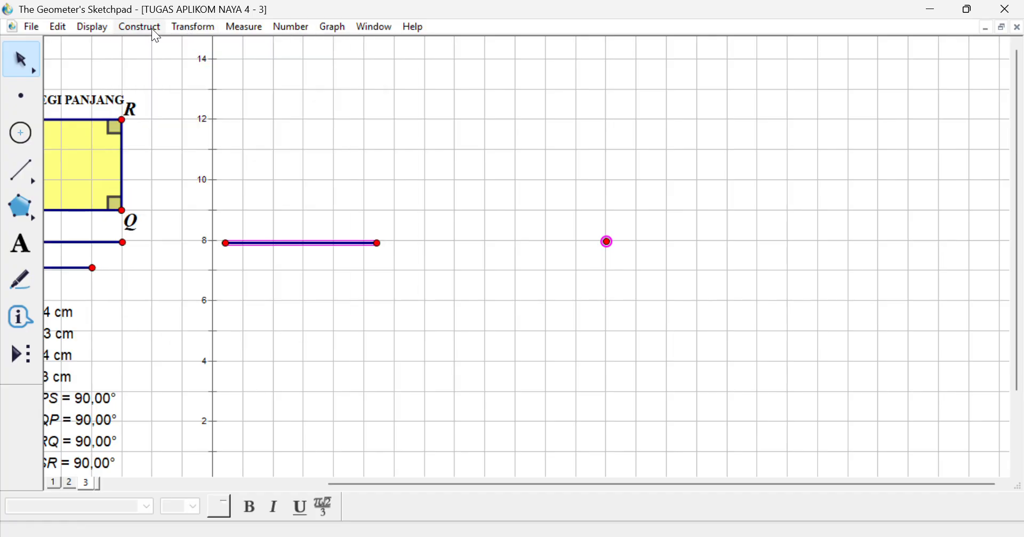
left_click(152, 29)
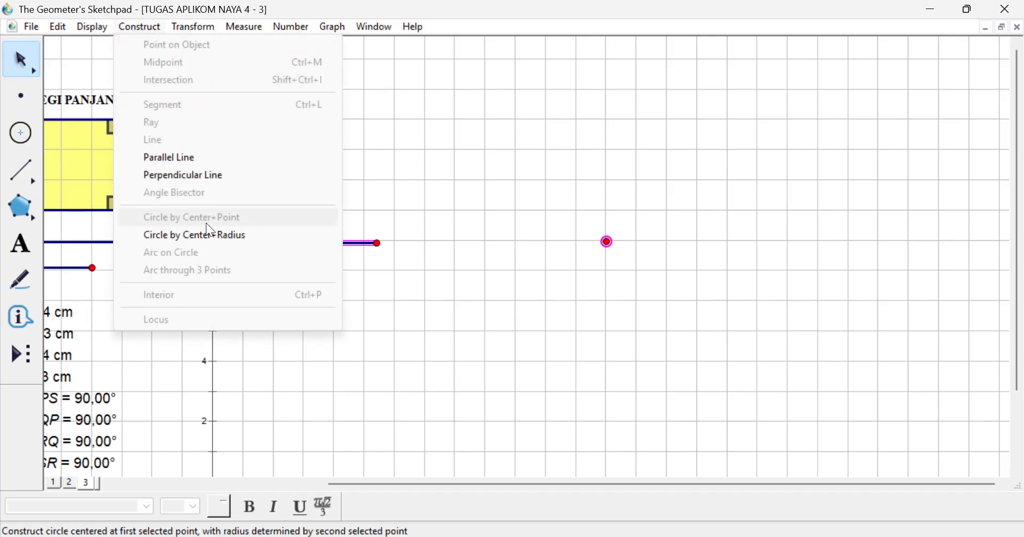
left_click(209, 237)
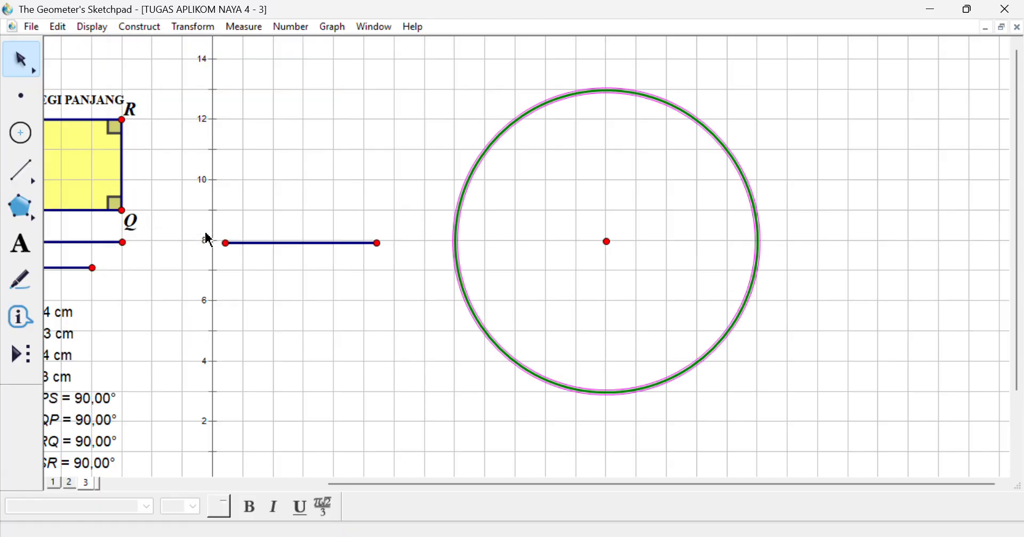
left_click(424, 292)
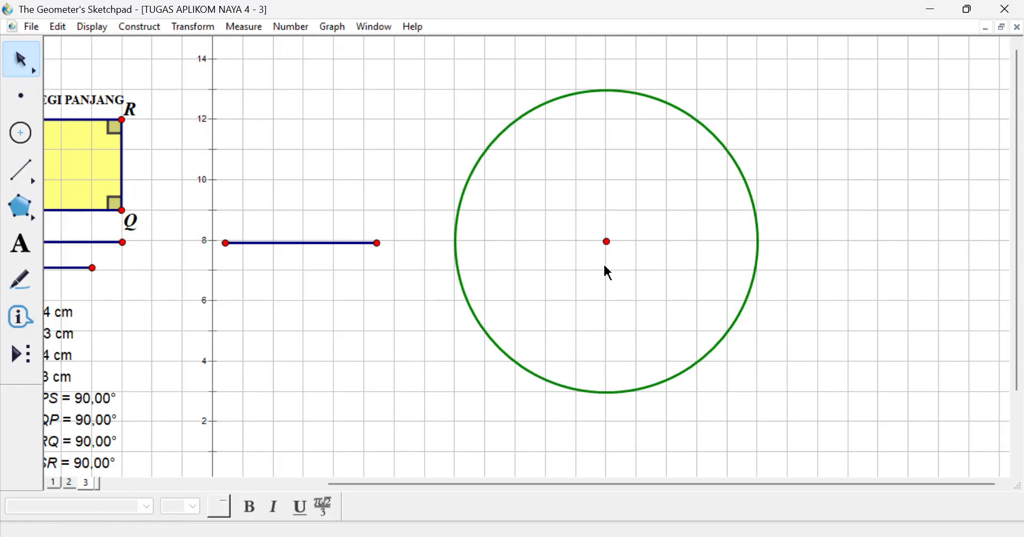
Construct a line through the circle's centre parallel to the 5 cm segment, and move it with the circle down to about y = 7
left_click(608, 242)
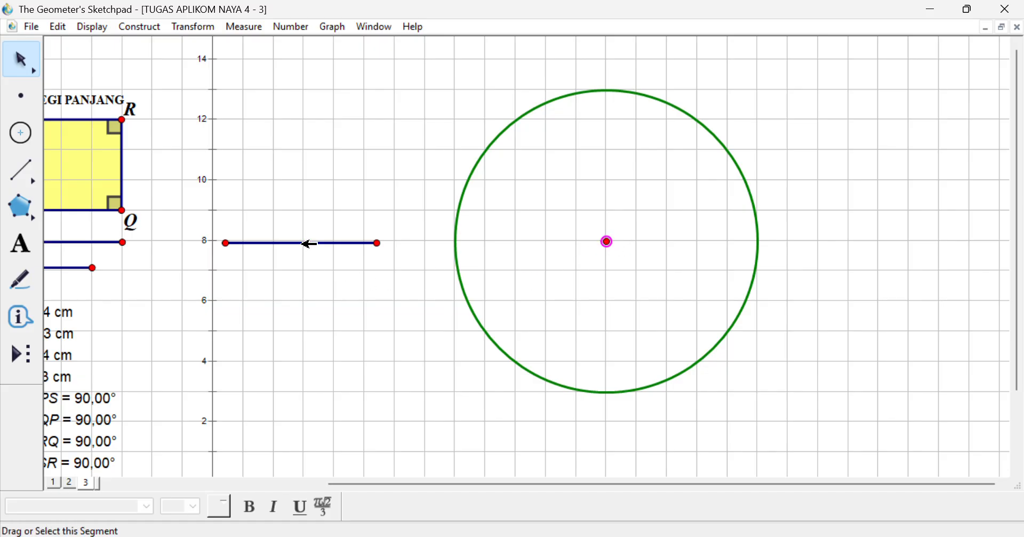
left_click(307, 243)
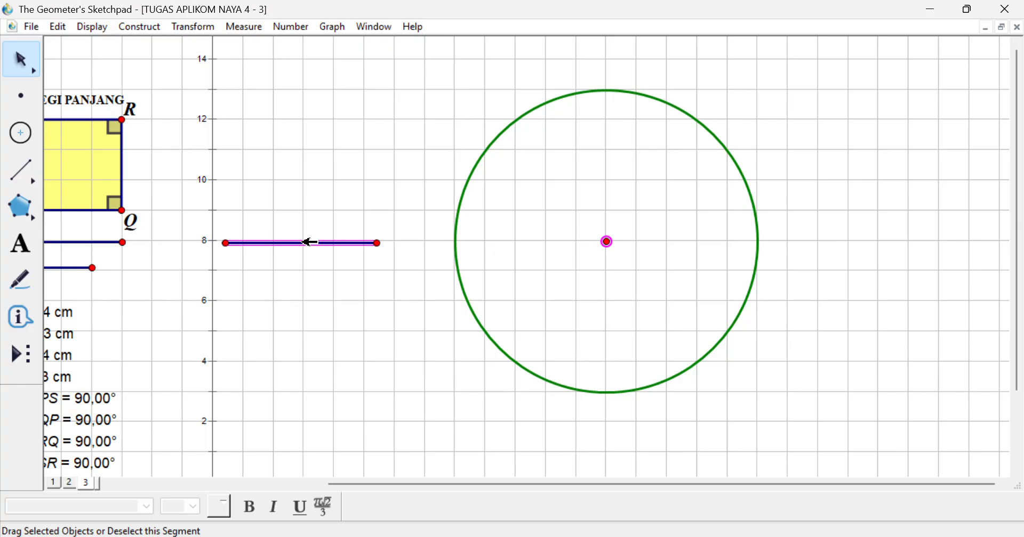
left_click(140, 27)
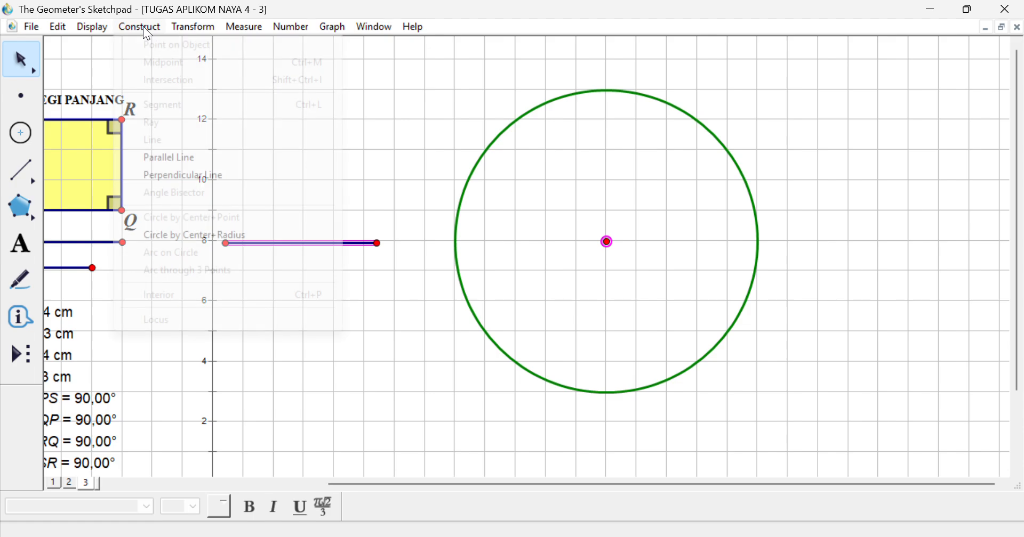
left_click(207, 160)
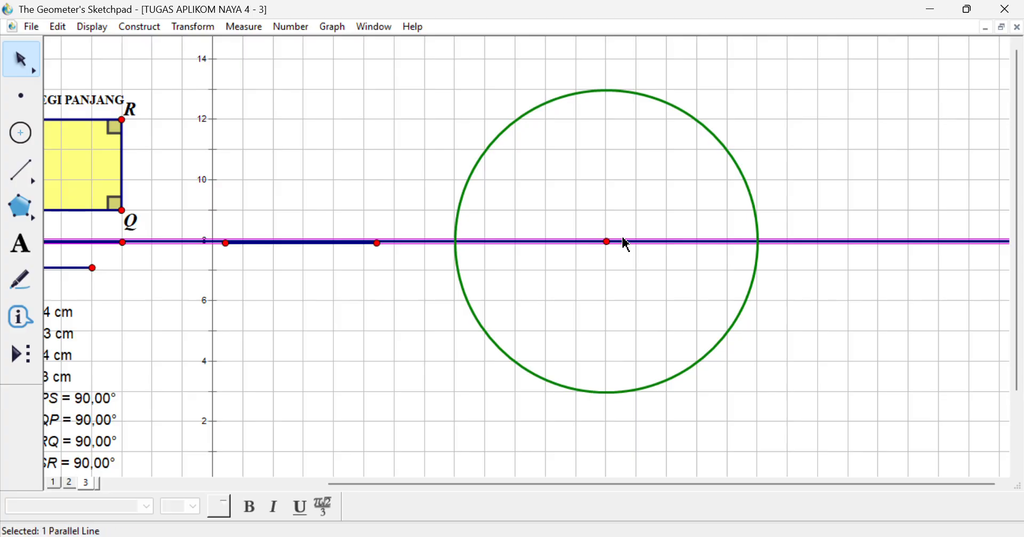
left_click_drag(640, 241, 640, 270)
left_click(333, 237)
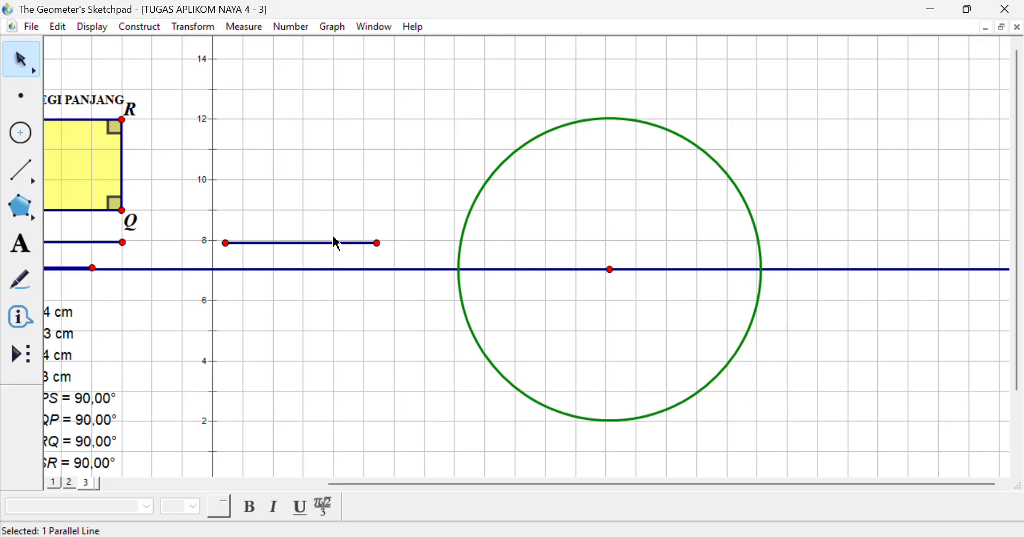
Construct a line through the circle's centre perpendicular to the 5 cm segment
left_click(610, 270)
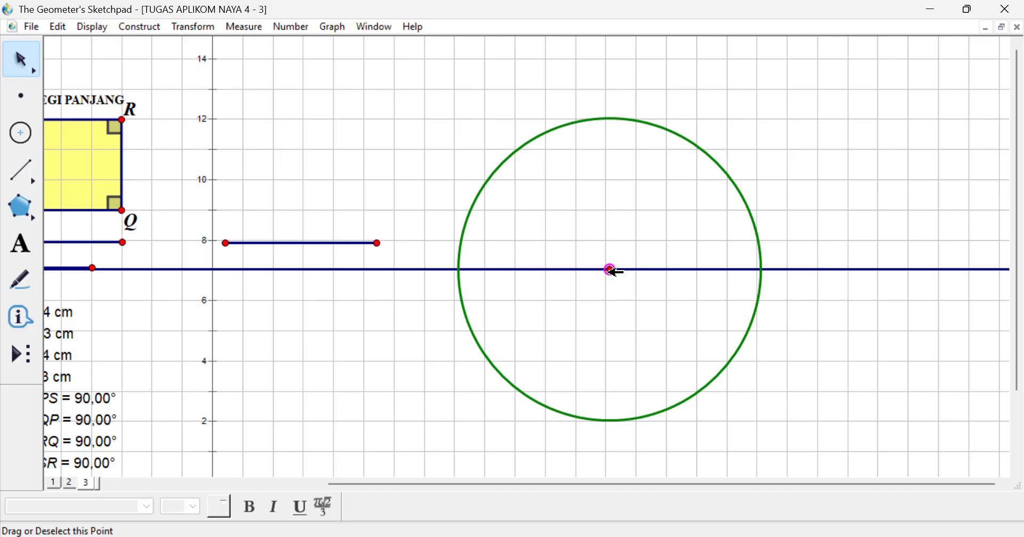
left_click(325, 244)
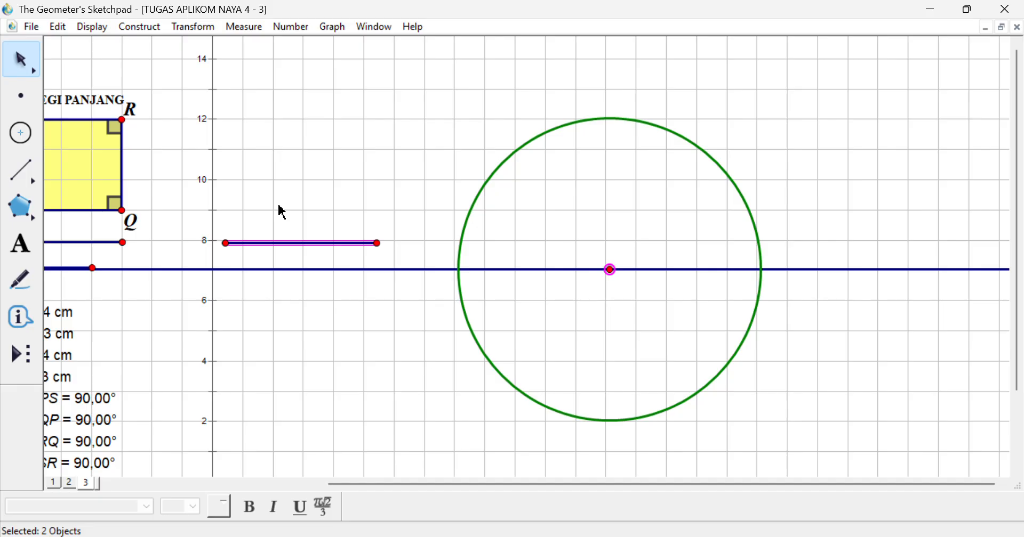
left_click(140, 27)
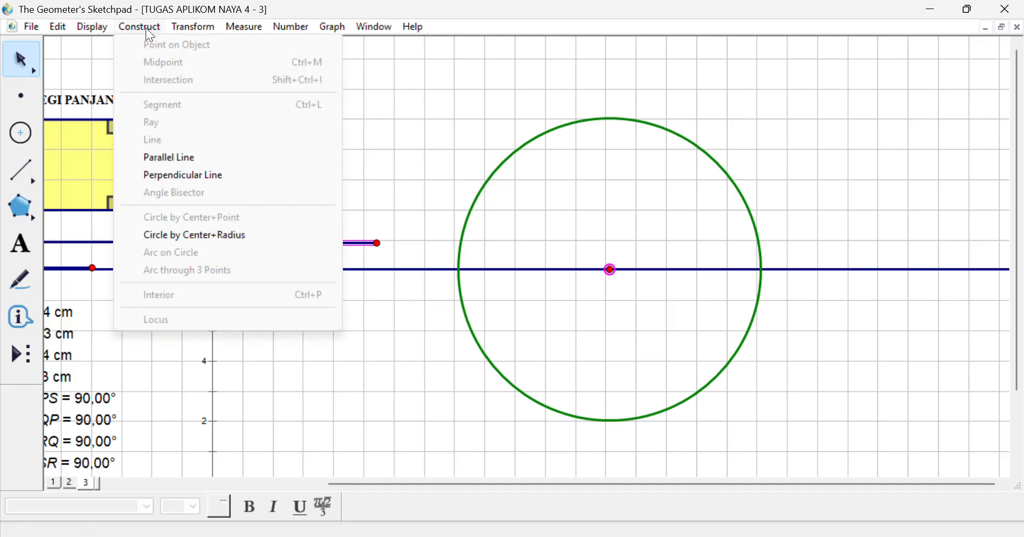
left_click(212, 176)
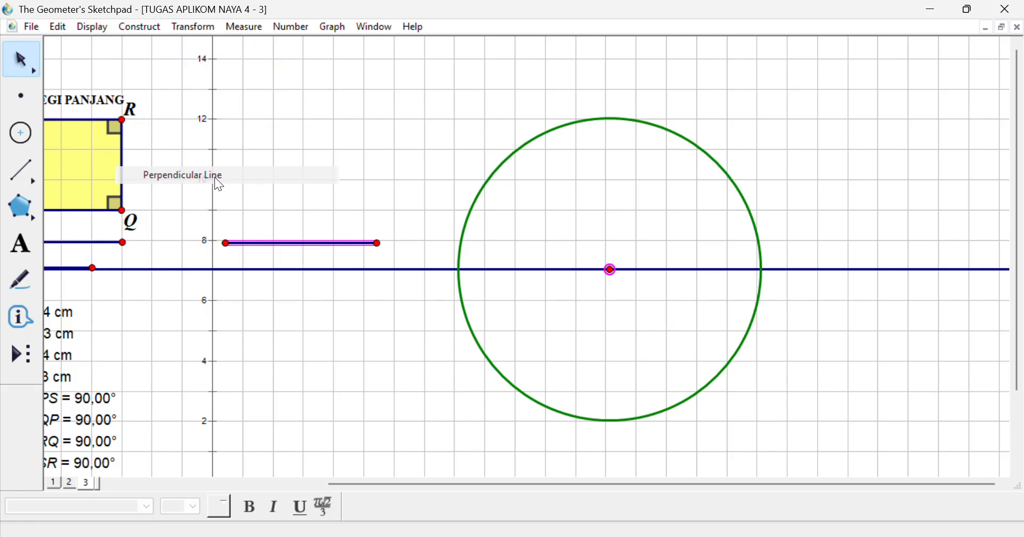
left_click(368, 365)
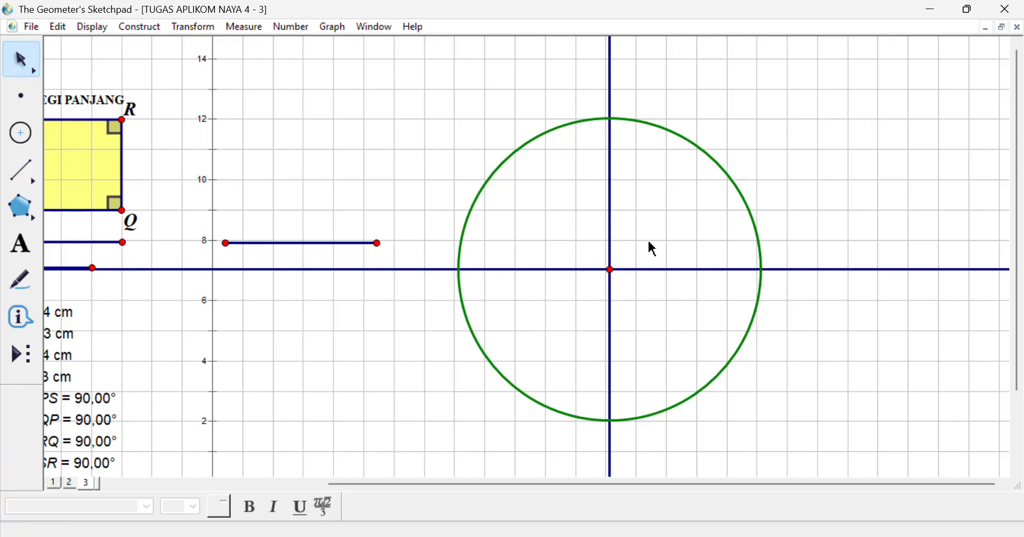
Mark the upper intersection point of the vertical line and the circle
left_click(27, 92)
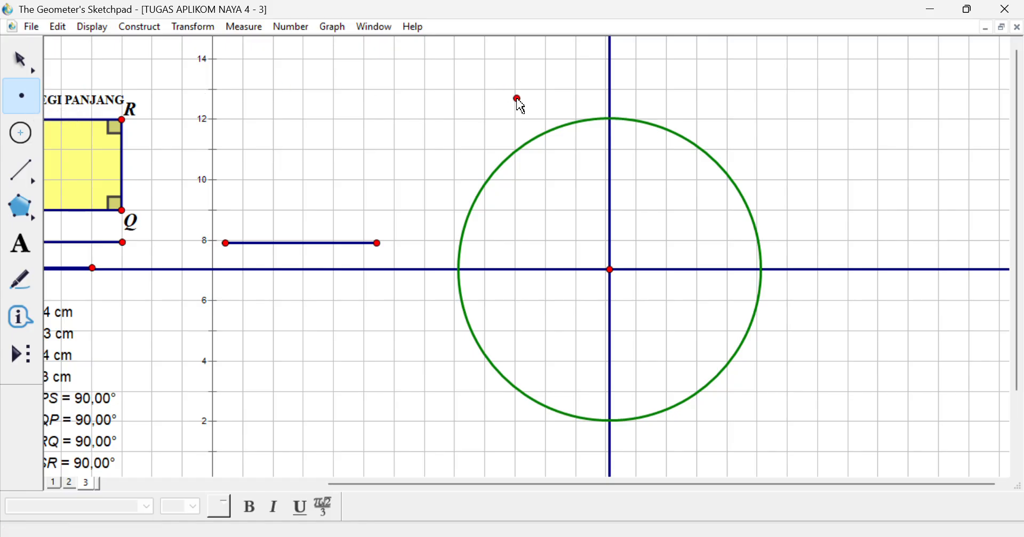
left_click(611, 119)
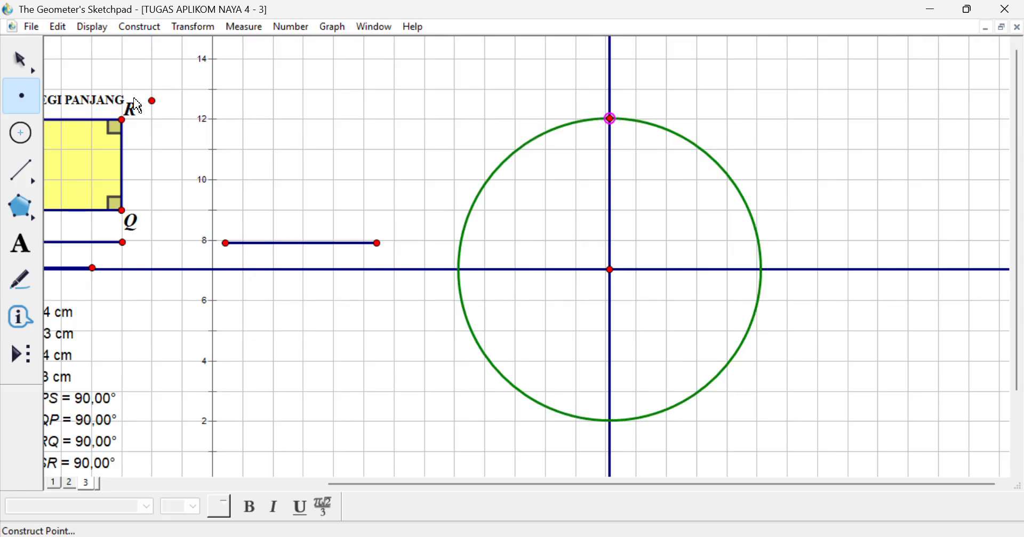
left_click(28, 61)
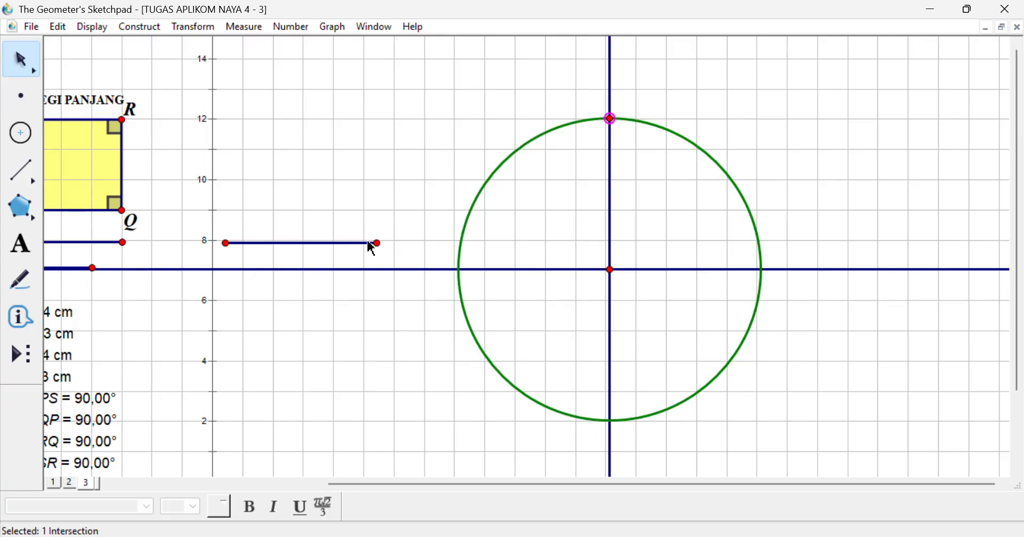
left_click(423, 215)
Construct a line through the circle's uppermost intersection point parallel to the 5 cm segment
left_click(612, 119)
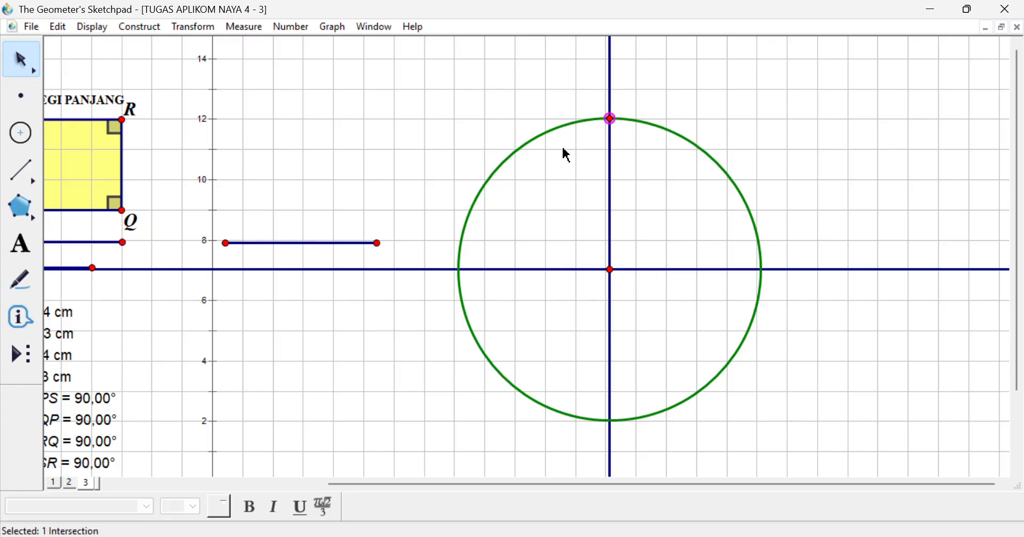
left_click(339, 244)
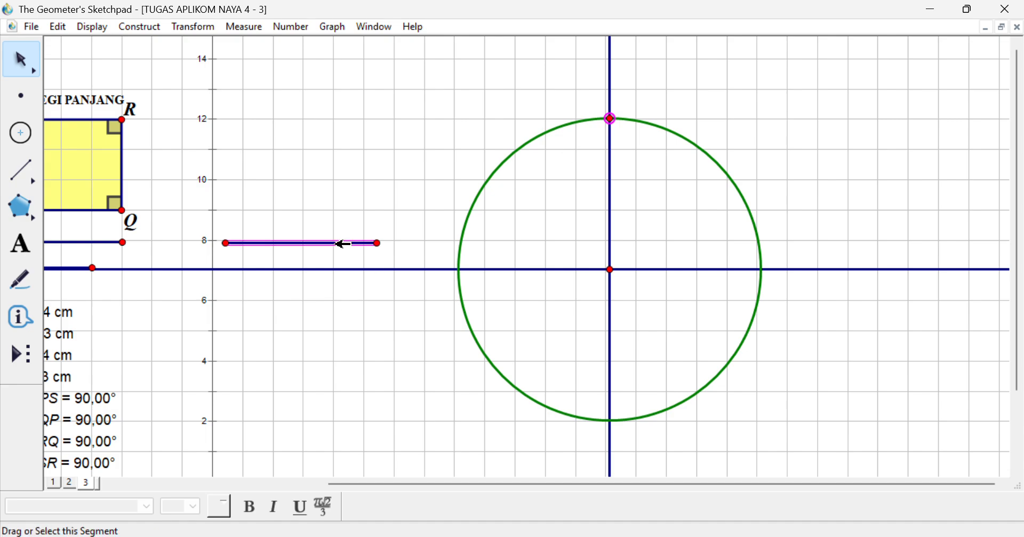
left_click(143, 26)
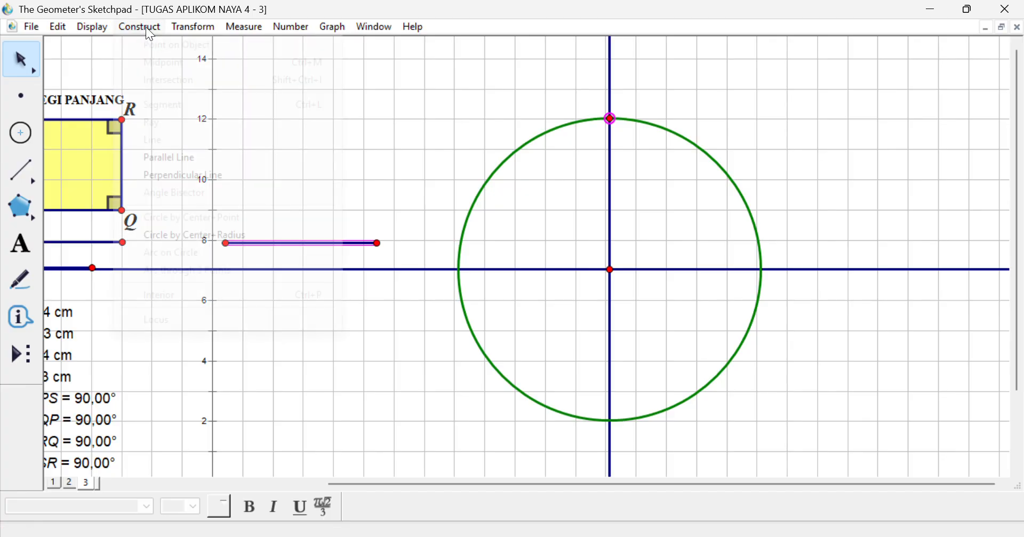
left_click(202, 159)
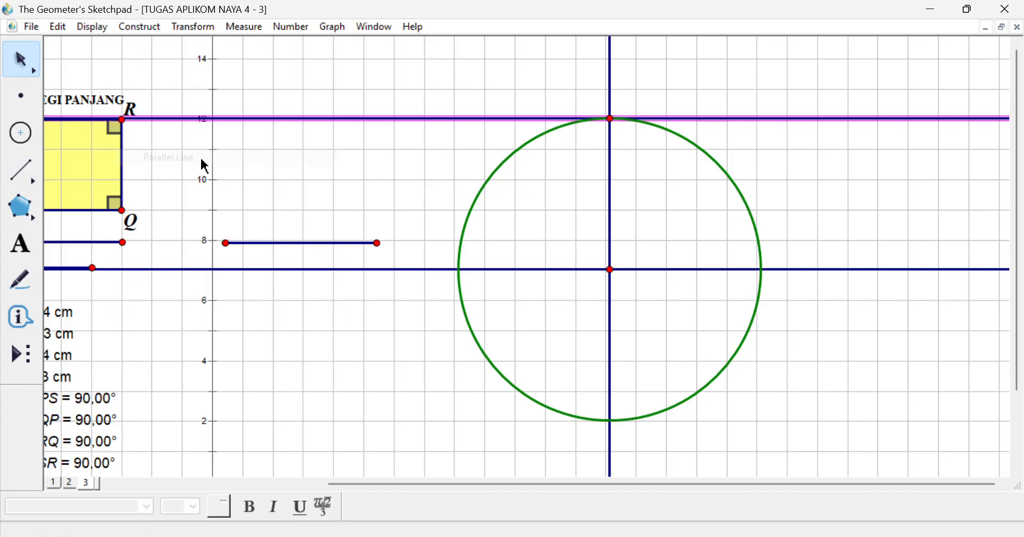
left_click(409, 147)
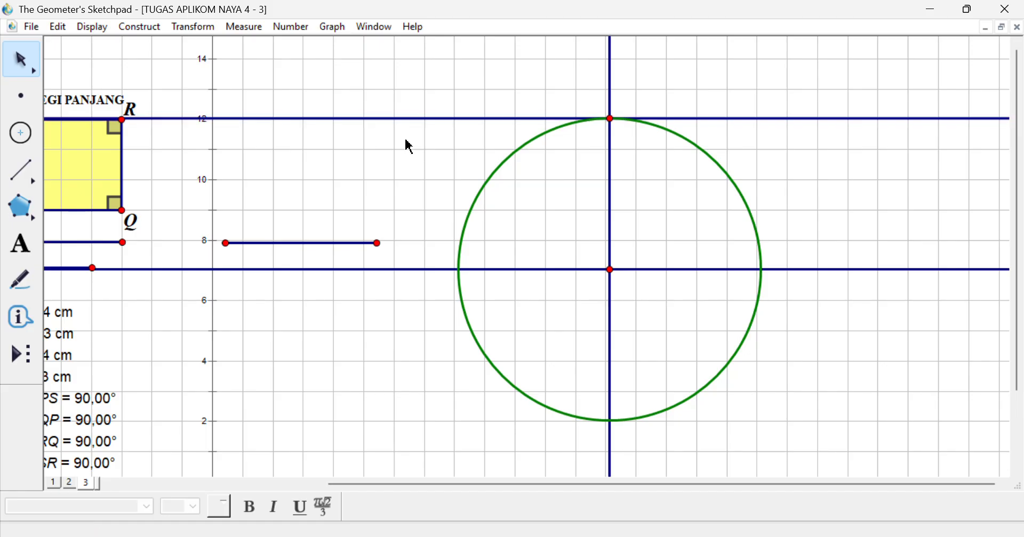
Mark the intersection of the circle's right side with the horizontal line through its centre
left_click(28, 98)
left_click(192, 133)
left_click_drag(331, 181, 763, 273)
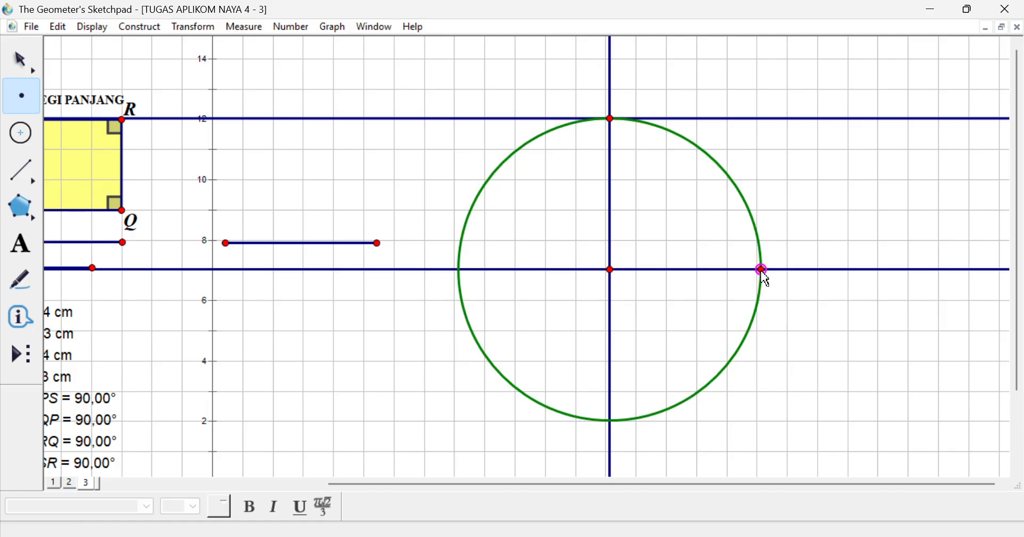
left_click(31, 69)
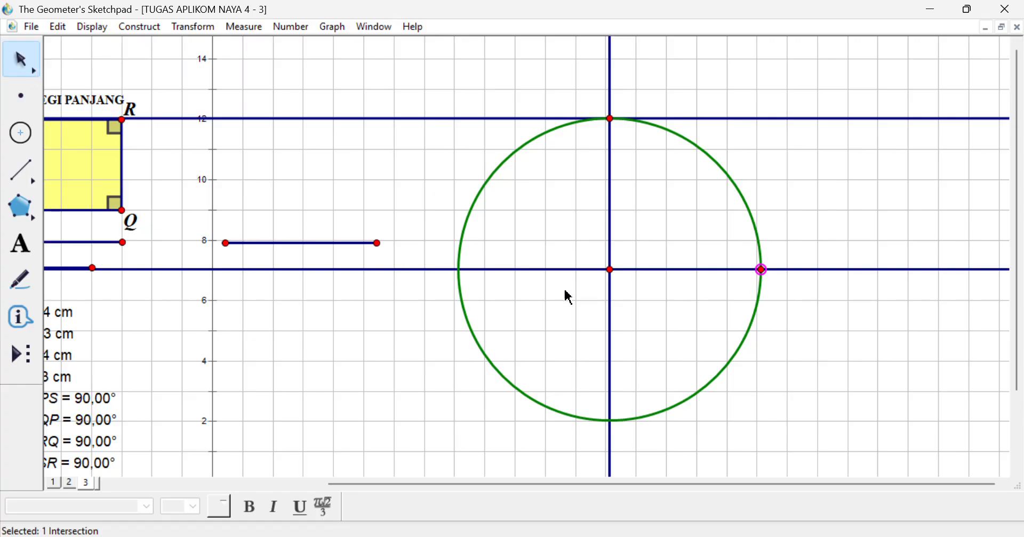
left_click(713, 306)
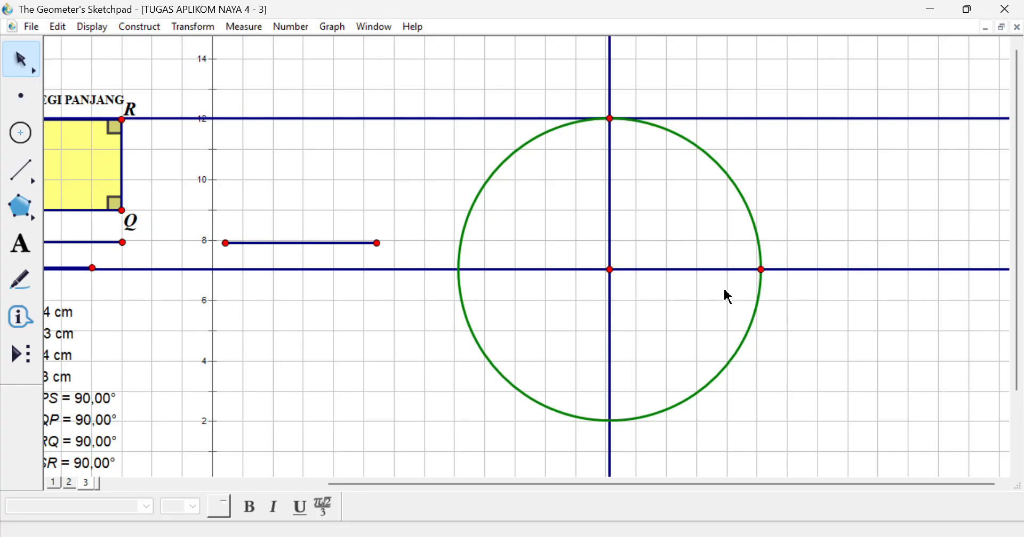
Construct a line through the circle's rightmost intersection point perpendicular to the 5 cm segment
left_click(763, 270)
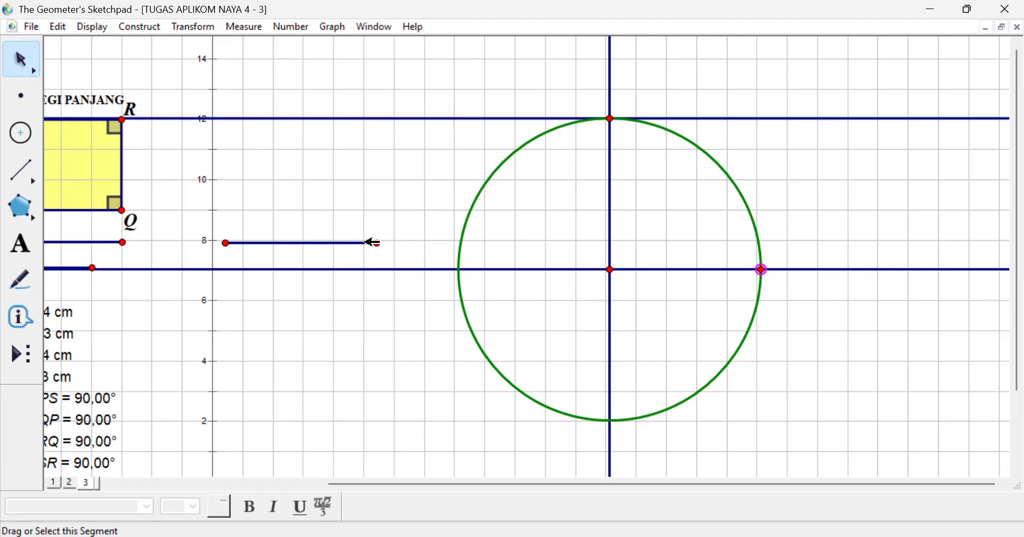
left_click(373, 243)
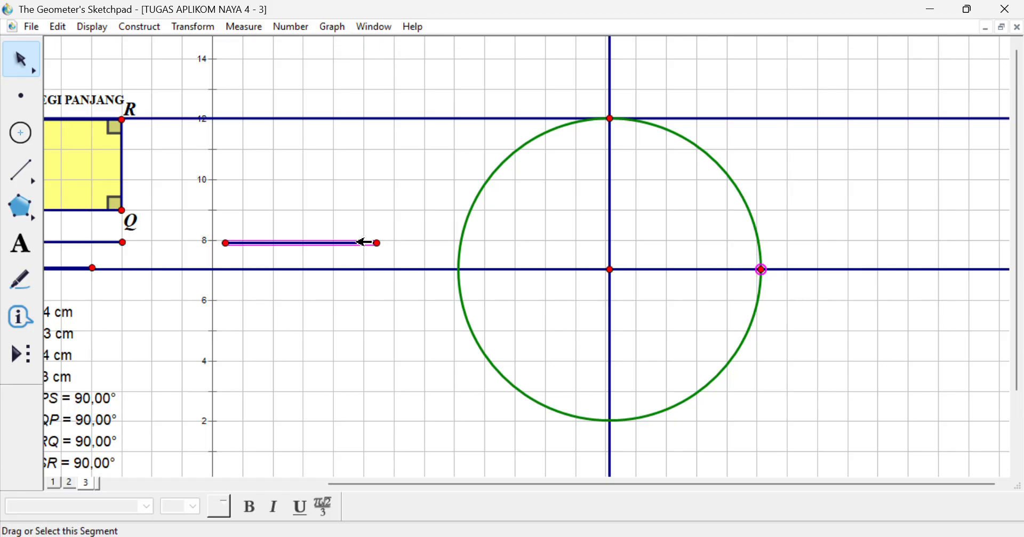
left_click(144, 28)
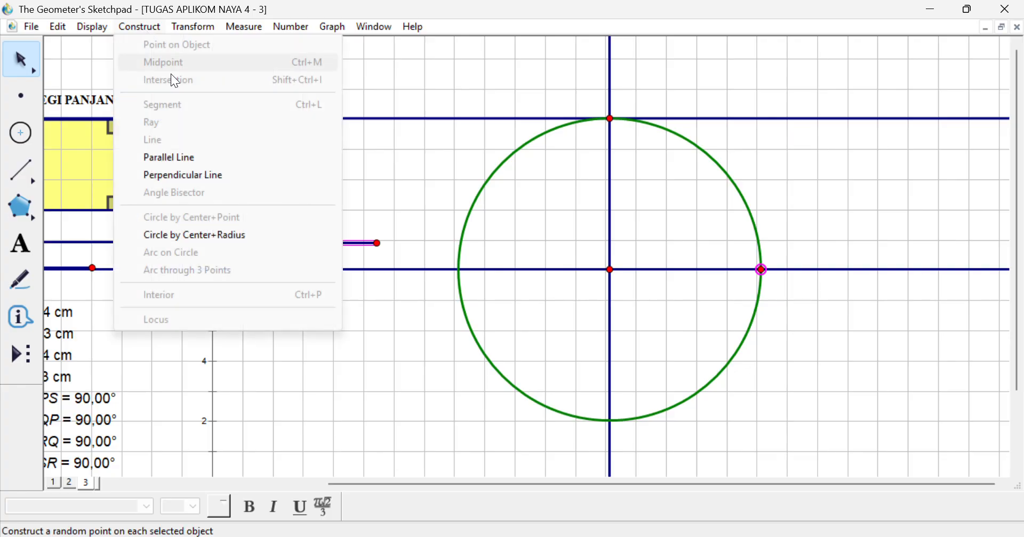
left_click(235, 176)
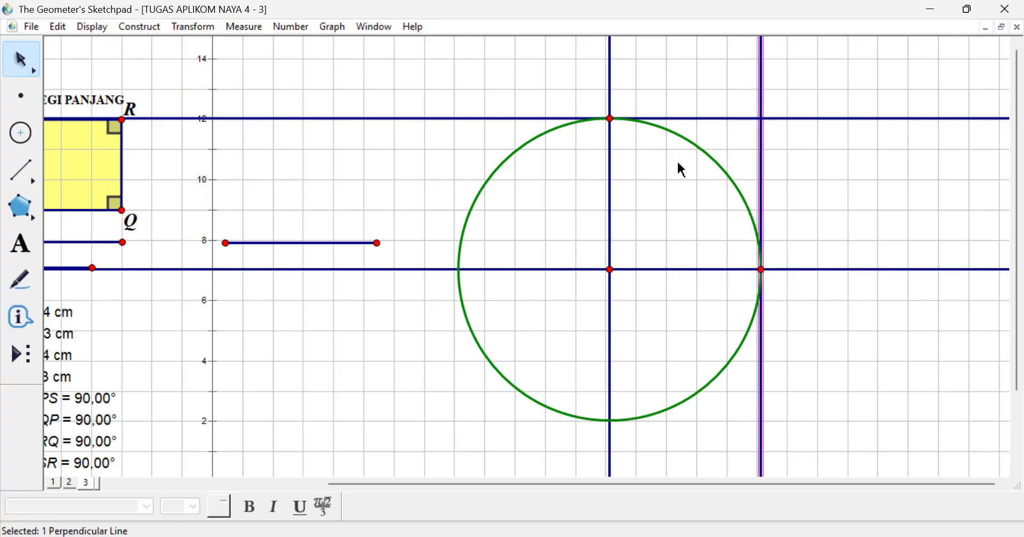
Mark the intersection of the new vertical line and the upper horizontal line as the square's fourth corner
left_click(21, 95)
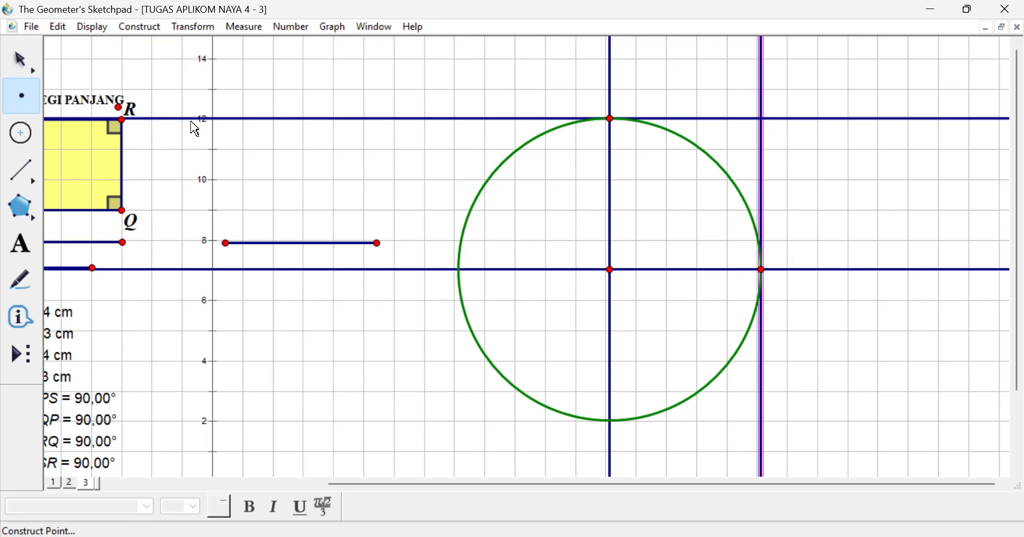
left_click(761, 118)
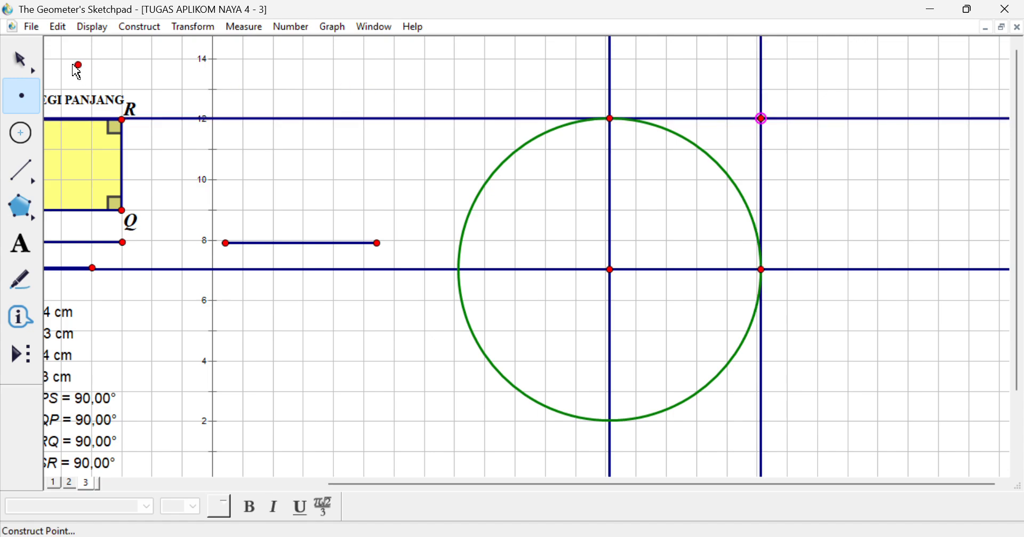
left_click(21, 61)
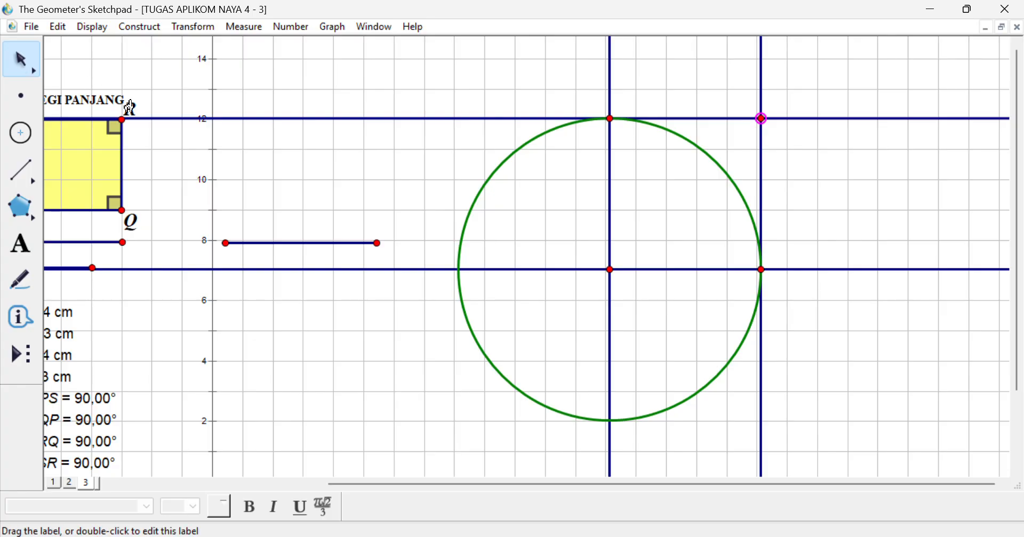
left_click(262, 182)
Draw four segments joining the circle's centre, its uppermost and rightmost points and the outer intersection into a square
left_click(16, 180)
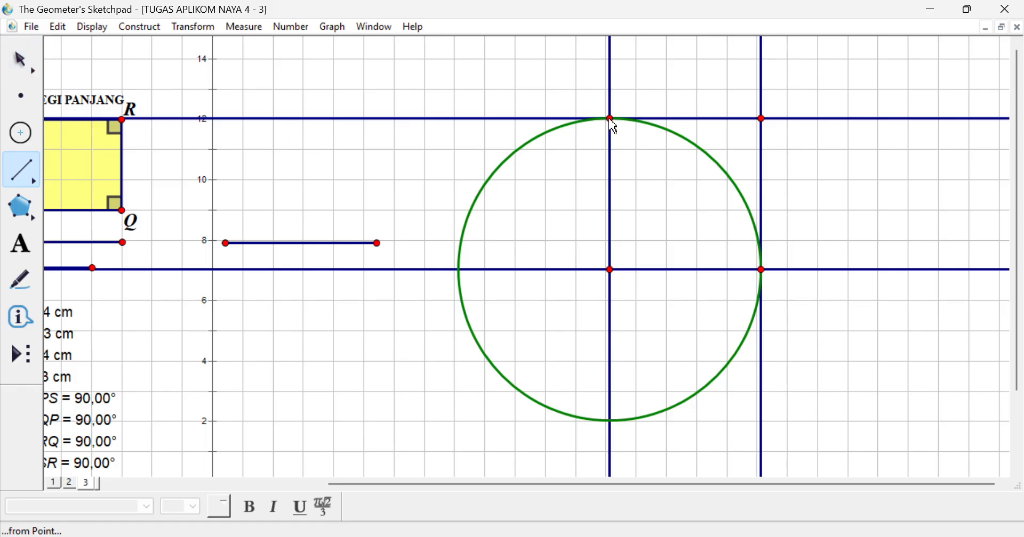
mouse_move(610, 118)
left_mouse_down()
mouse_move(651, 146)
mouse_move(731, 149)
mouse_move(761, 118)
mouse_move(743, 263)
mouse_move(760, 274)
mouse_move(658, 242)
mouse_move(611, 270)
mouse_move(626, 196)
mouse_move(612, 119)
left_mouse_up()
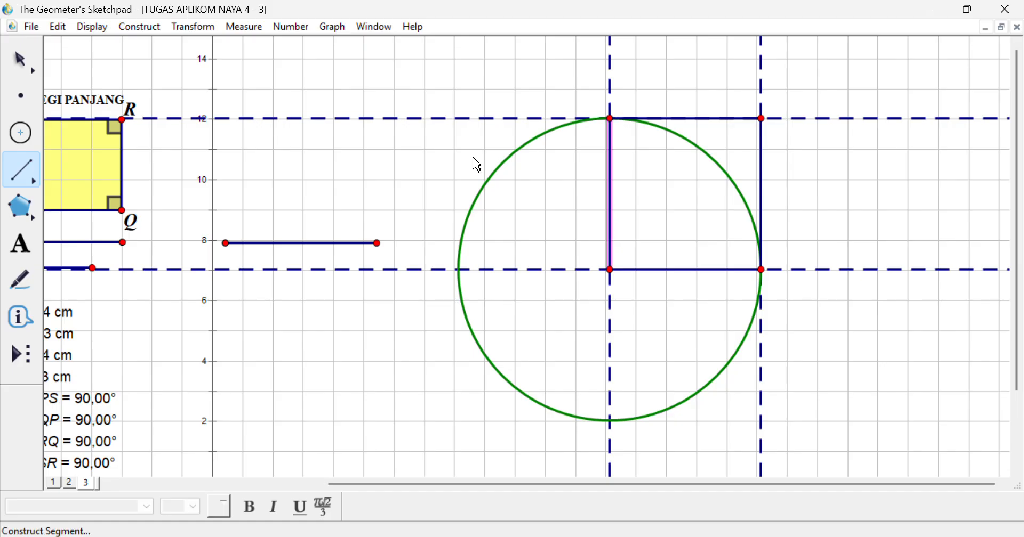
left_click(17, 53)
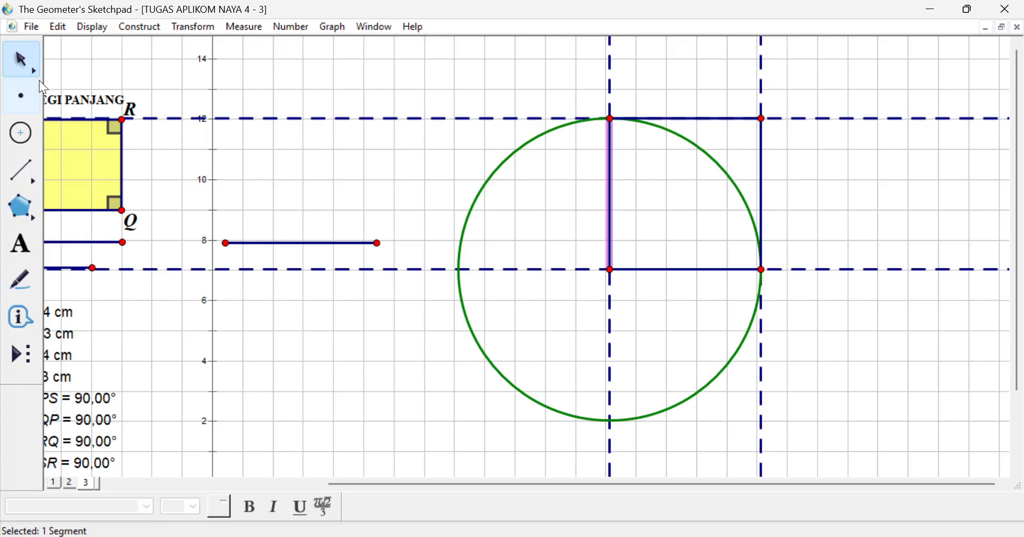
left_click(402, 356)
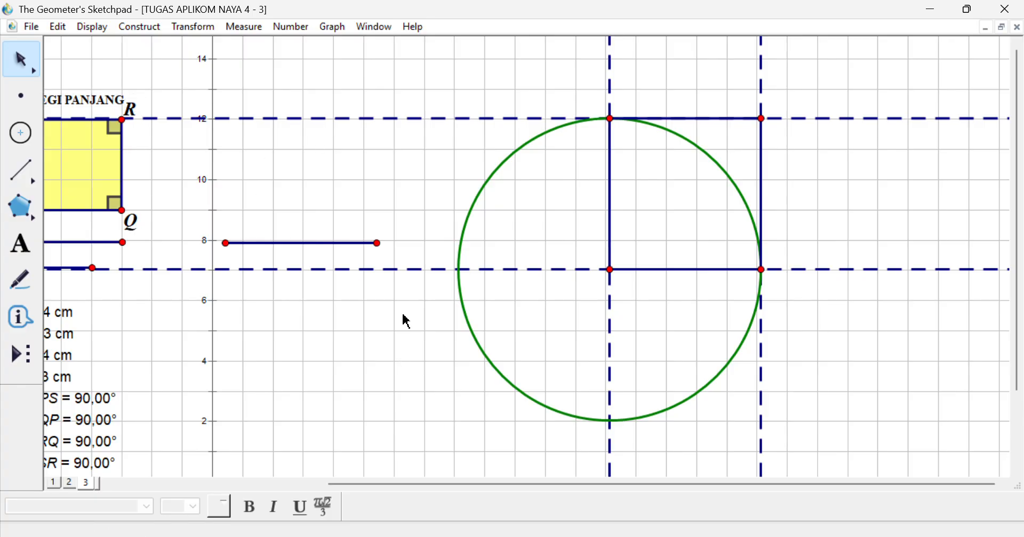
Hide the two horizontal parallel construction lines running along the square's upper and lower sides
left_click(427, 118)
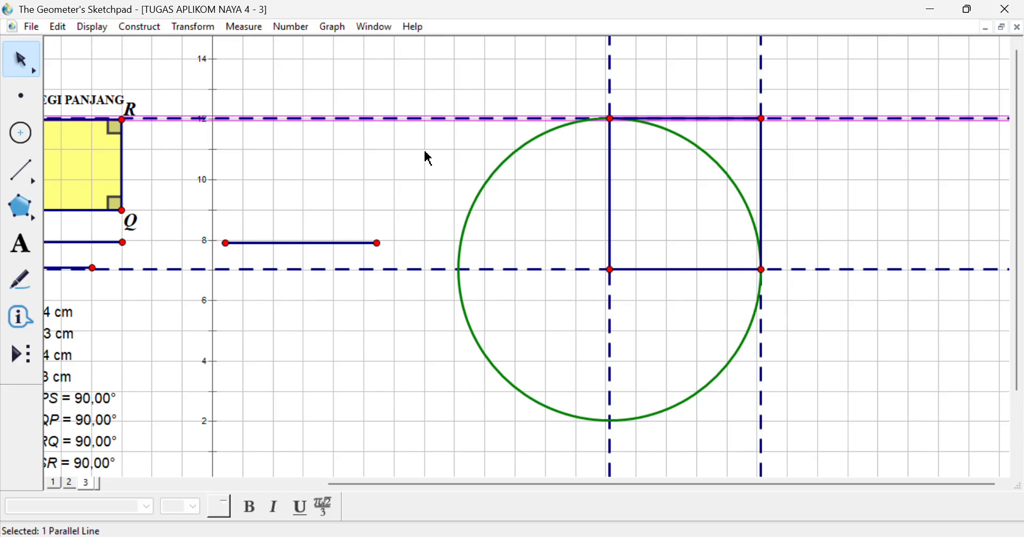
left_click(427, 252)
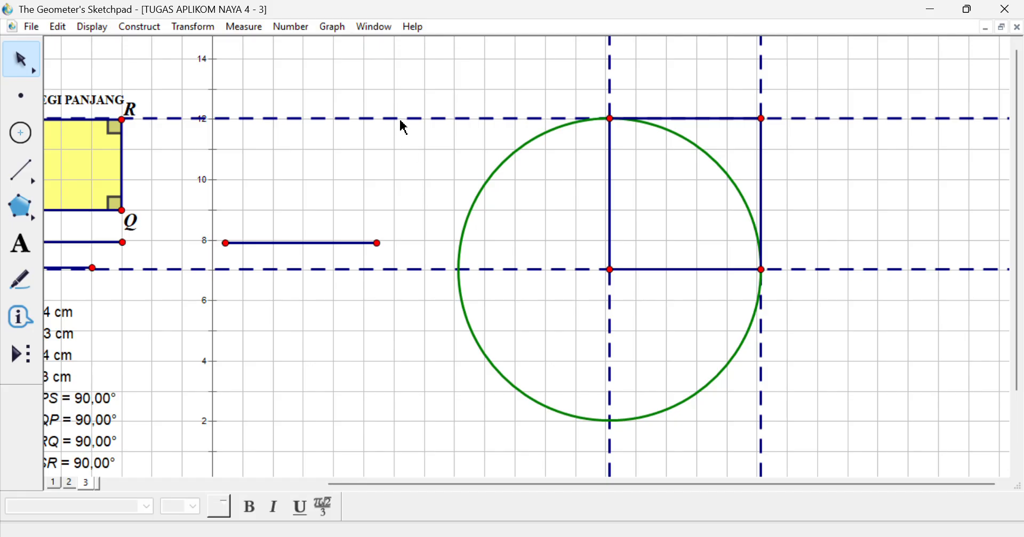
left_click(403, 118)
left_click(435, 270)
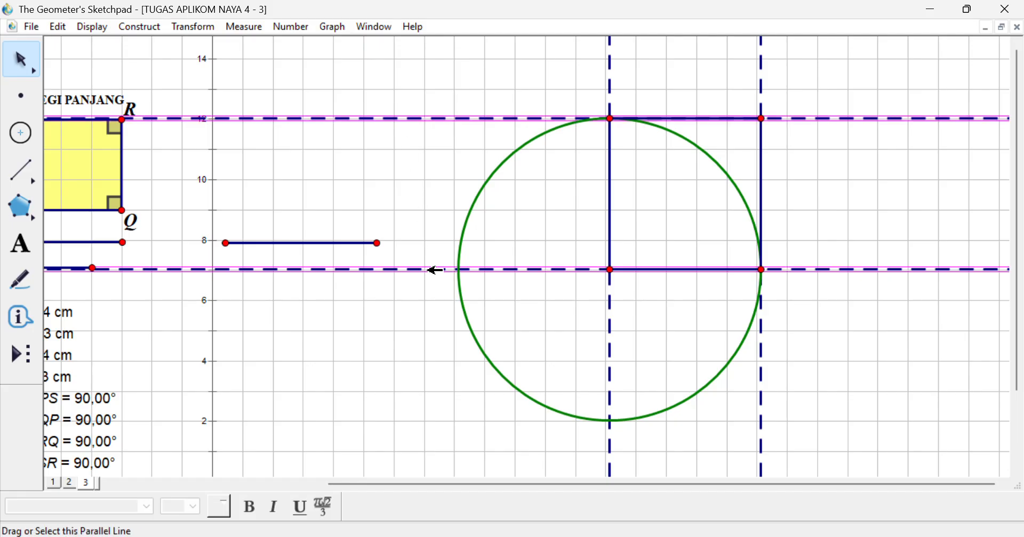
left_click(140, 27)
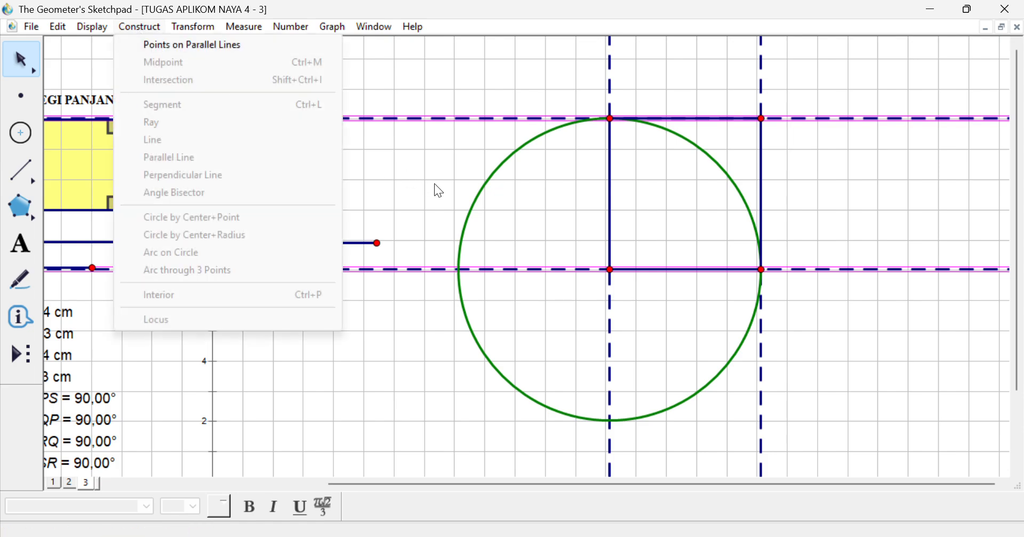
left_click(102, 32)
left_click(102, 32)
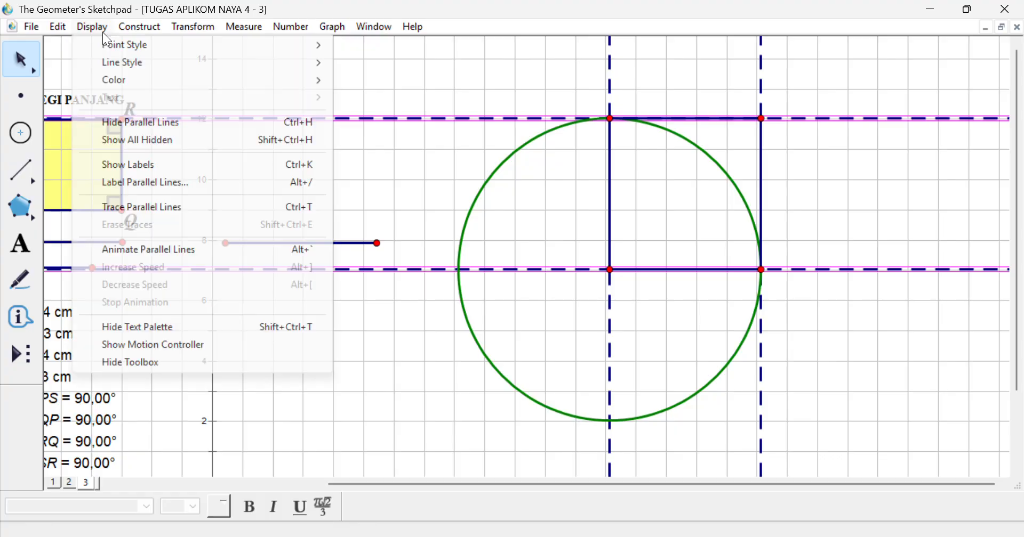
left_click(176, 125)
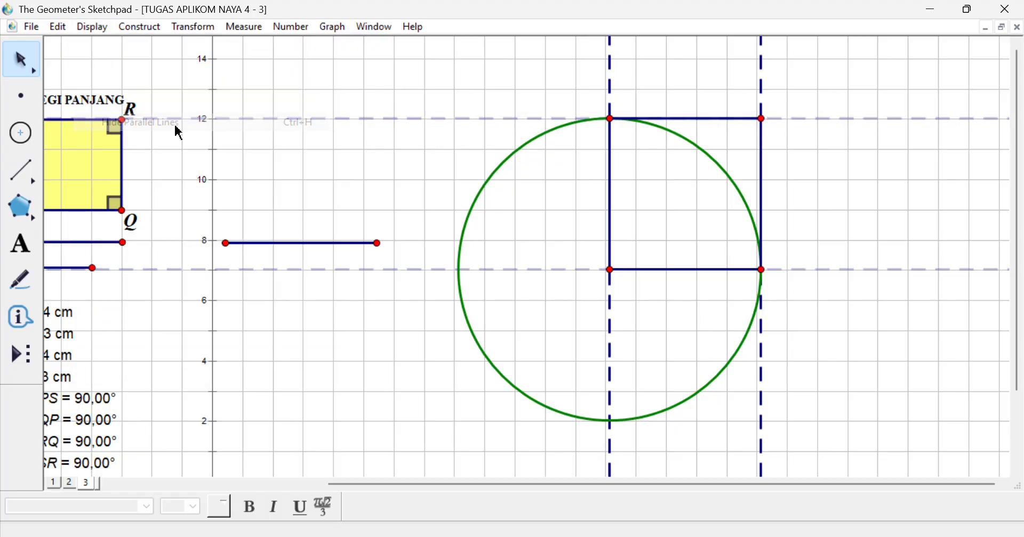
Hide the two vertical perpendicular construction lines running along the square's sides
left_click(611, 82)
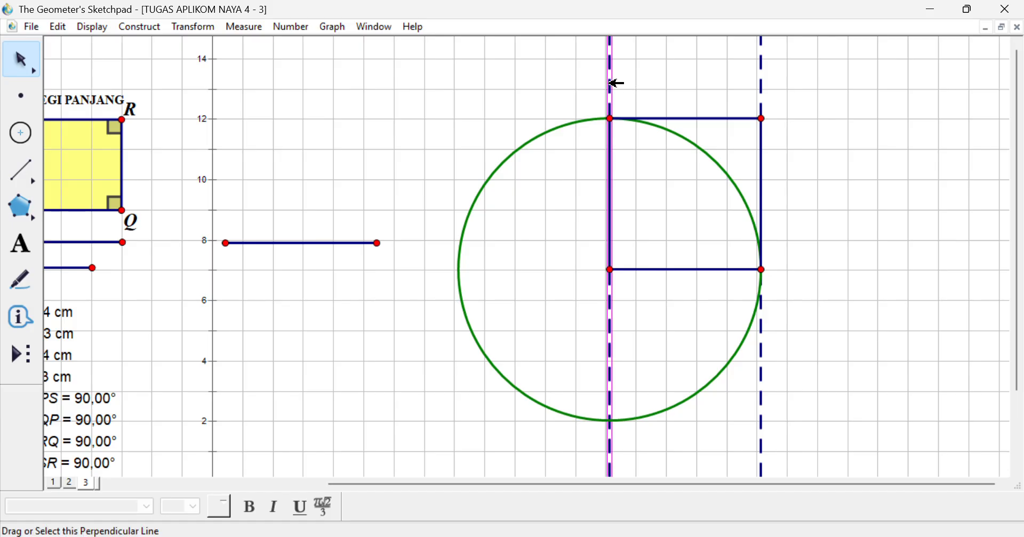
left_click(766, 88)
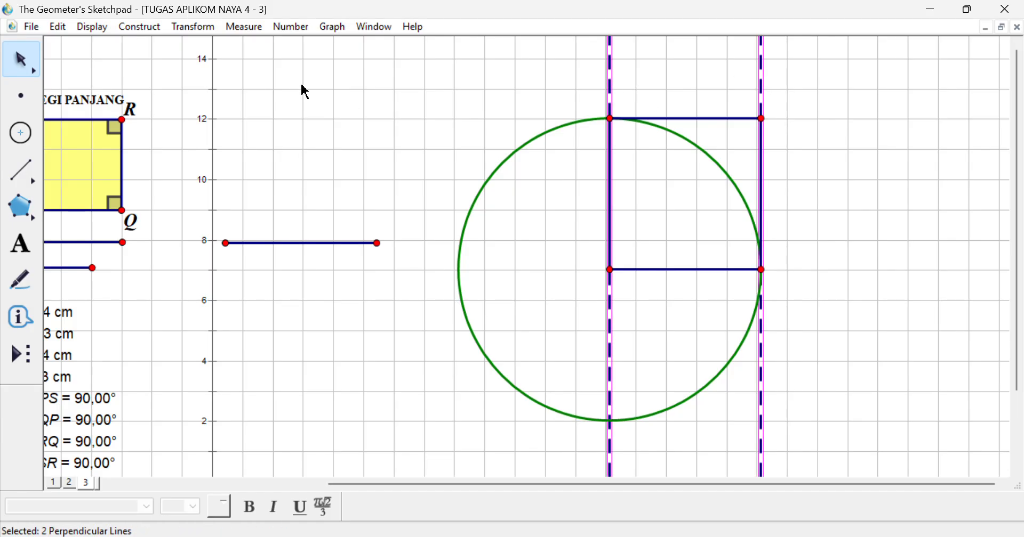
left_click(95, 31)
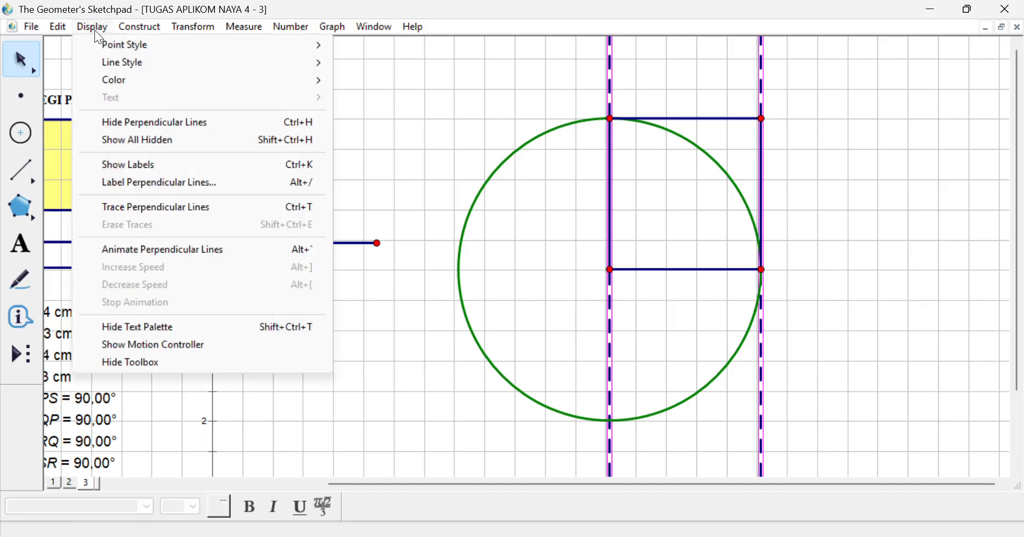
left_click(148, 123)
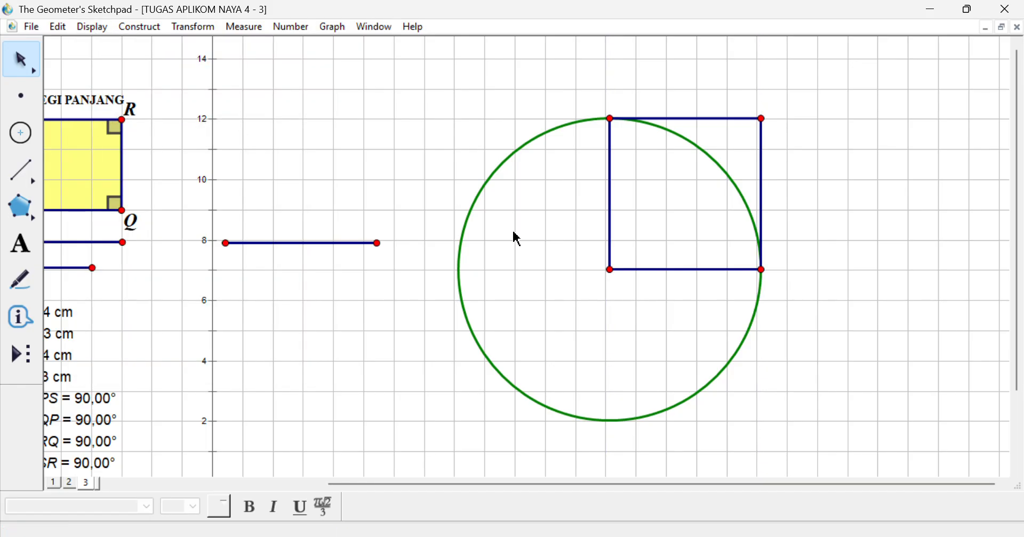
Hide the construction circle around the square's lower-left corner
left_click(467, 313)
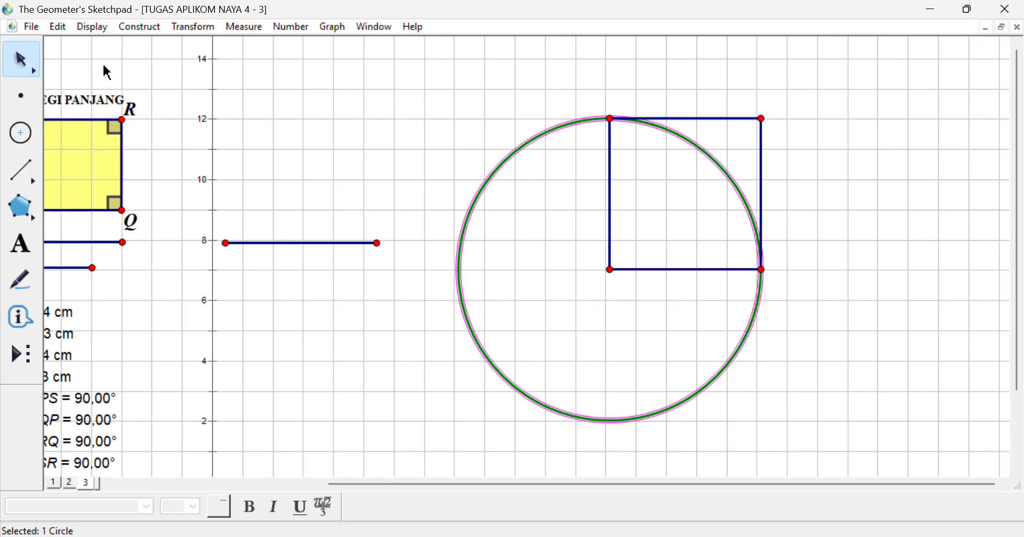
left_click(99, 27)
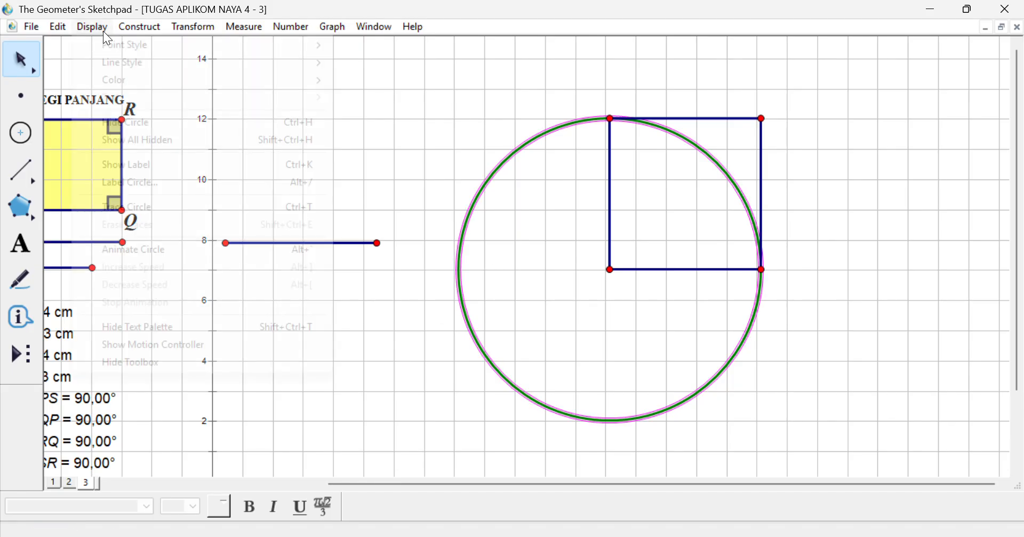
left_click(148, 124)
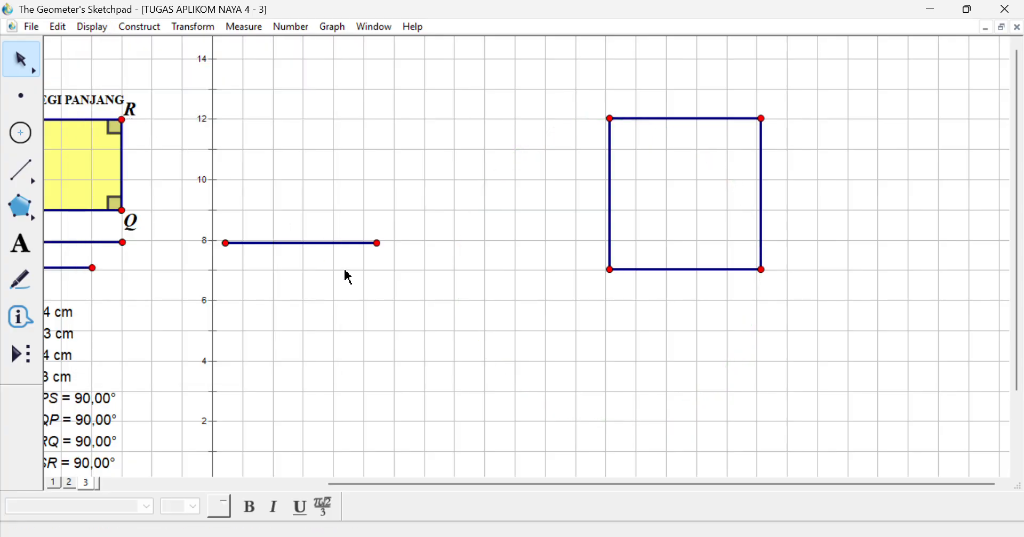
Move the square to just above the 5 cm segment and show labels on its corners counterclockwise from the lower left
left_click_drag(580, 105, 353, 224)
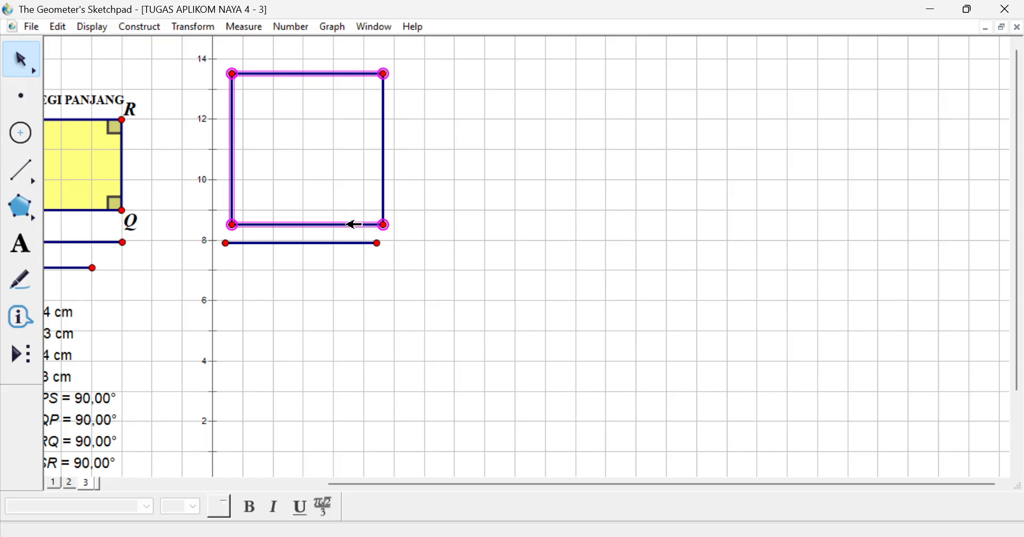
left_click(19, 243)
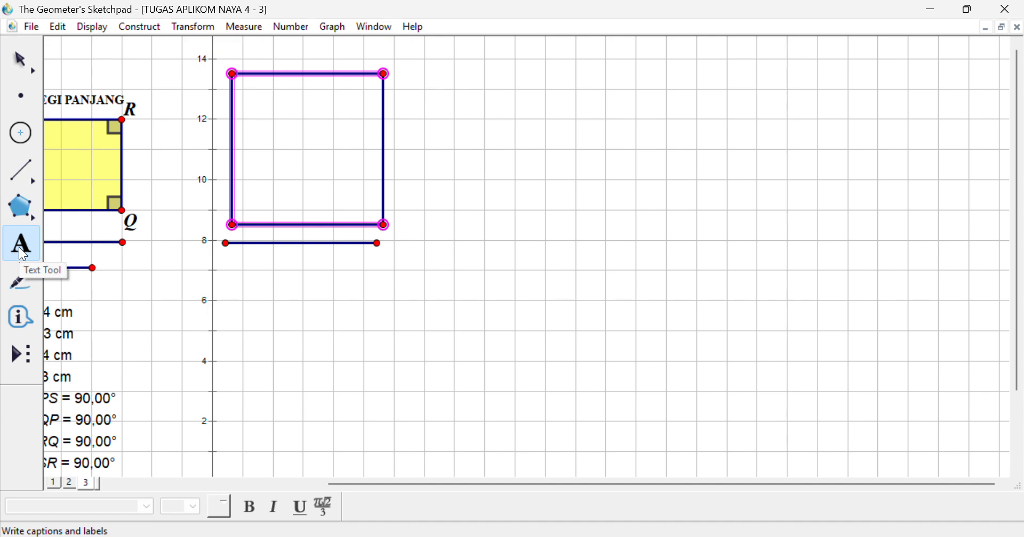
left_click(232, 235)
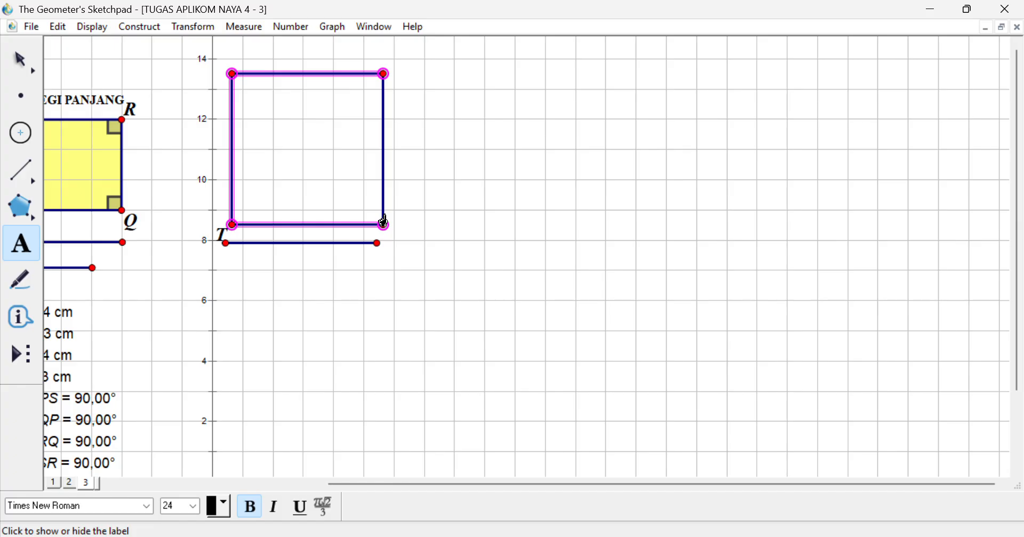
left_click(383, 72)
left_click(234, 77)
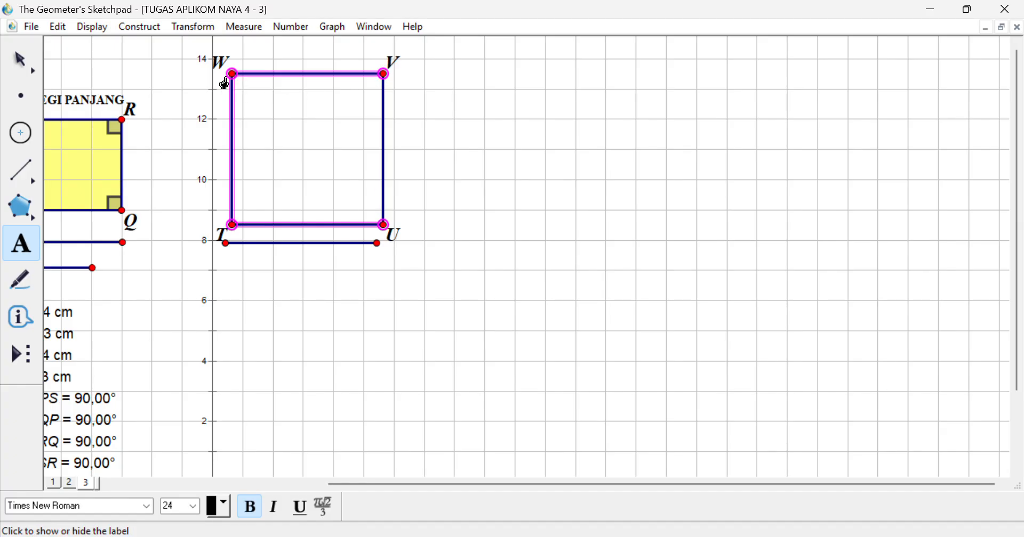
left_click(19, 56)
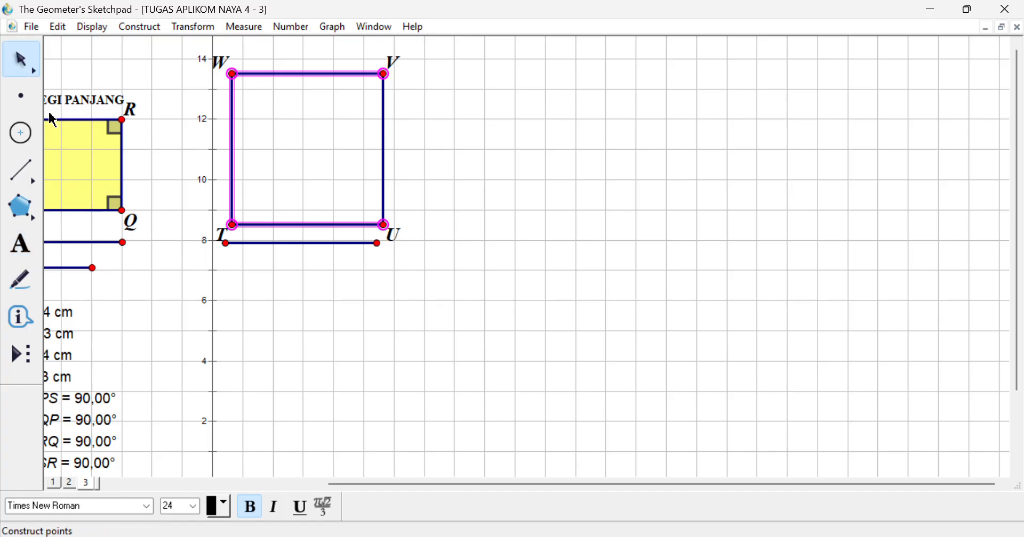
left_click(383, 275)
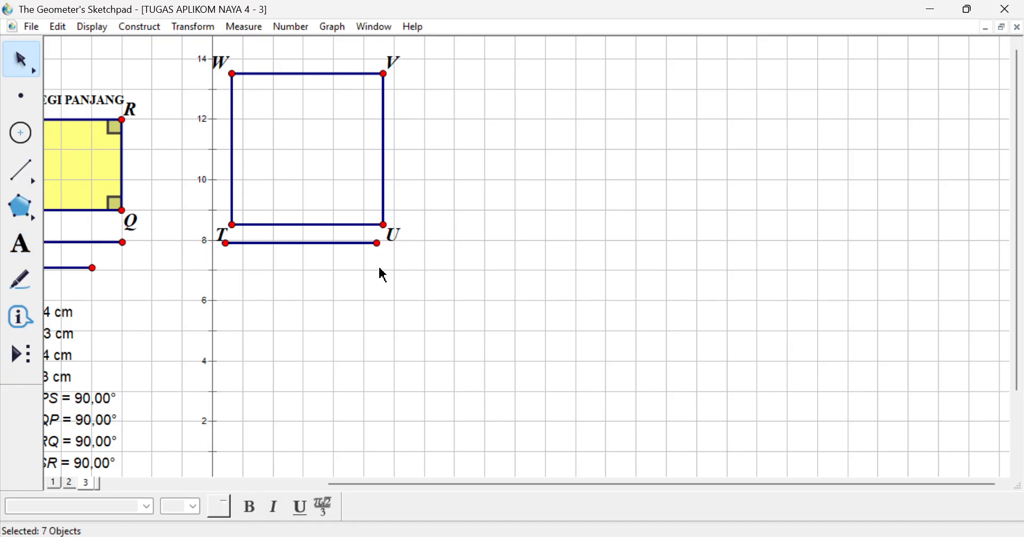
Measure the distance between corners T and U and place the measurement below the separate segment under the square
left_click(232, 224)
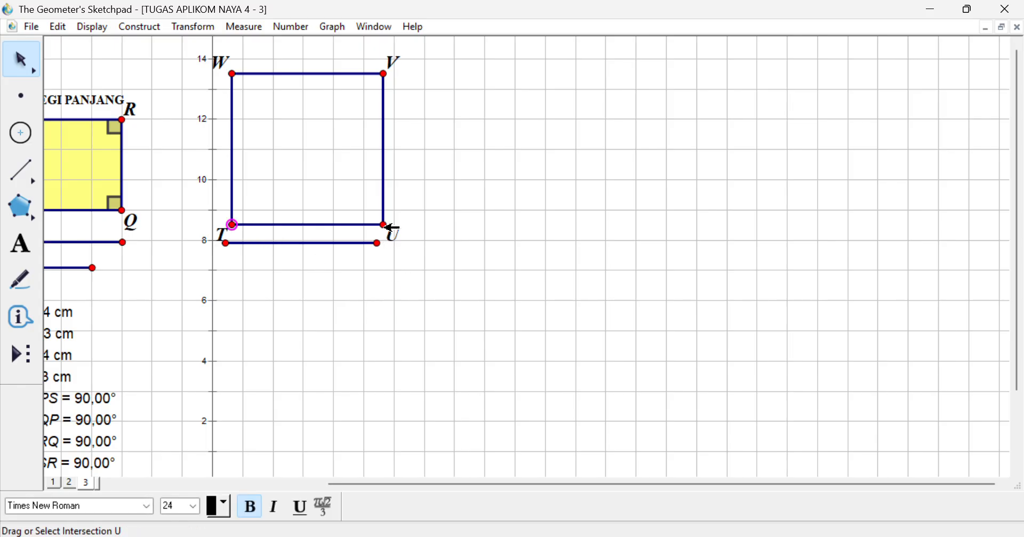
left_click(393, 226)
scroll(393, 227, "up", 2)
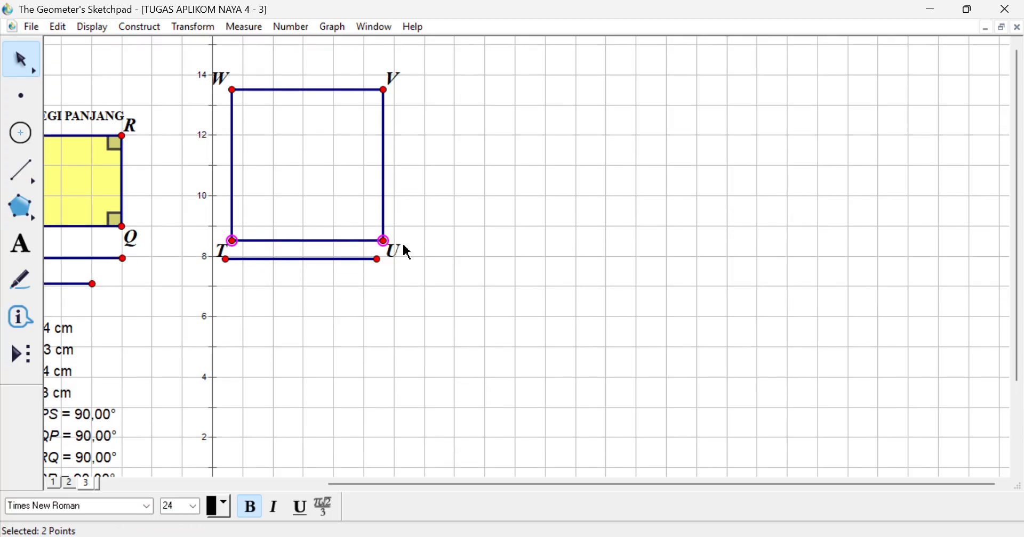
left_click(255, 31)
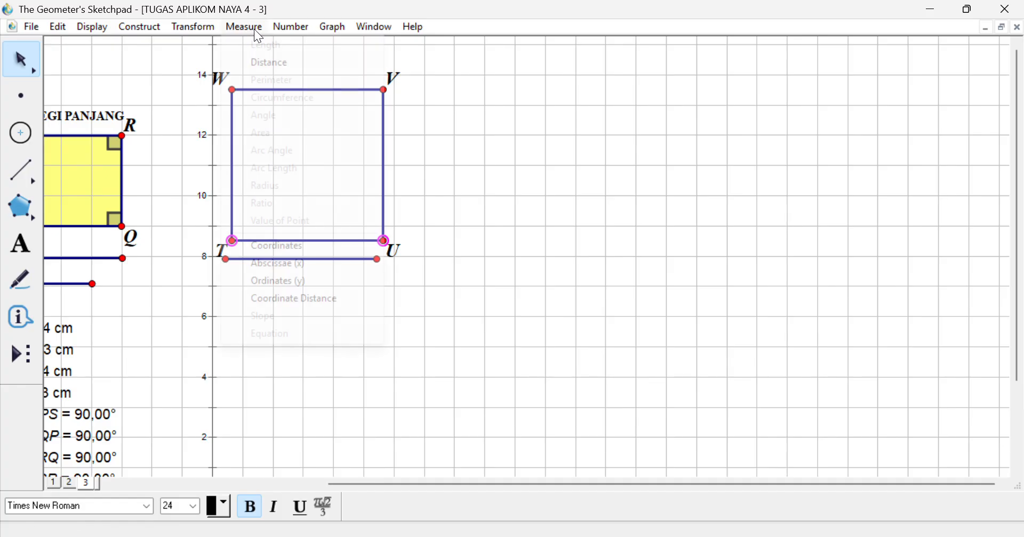
left_click(277, 65)
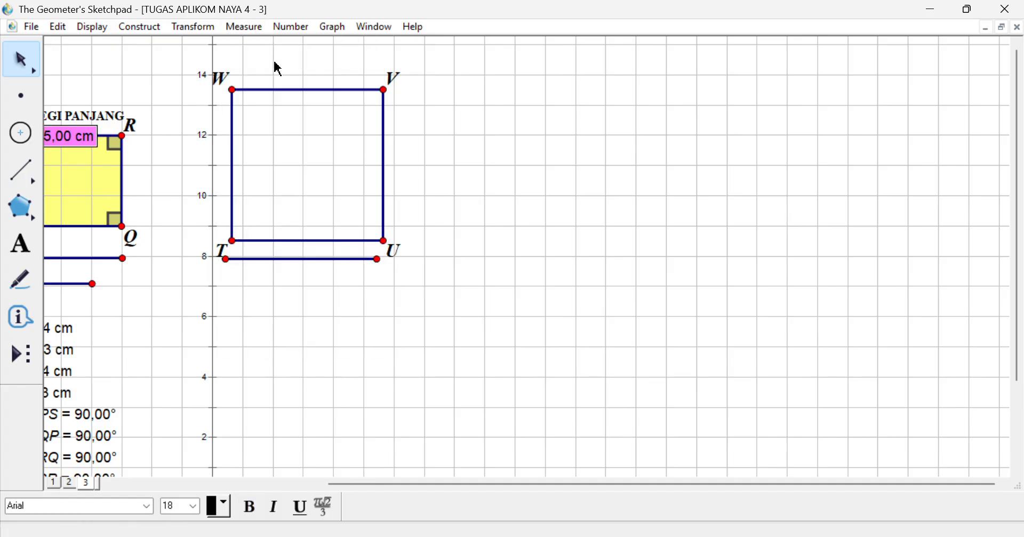
left_click_drag(82, 135, 312, 294)
left_click(371, 303)
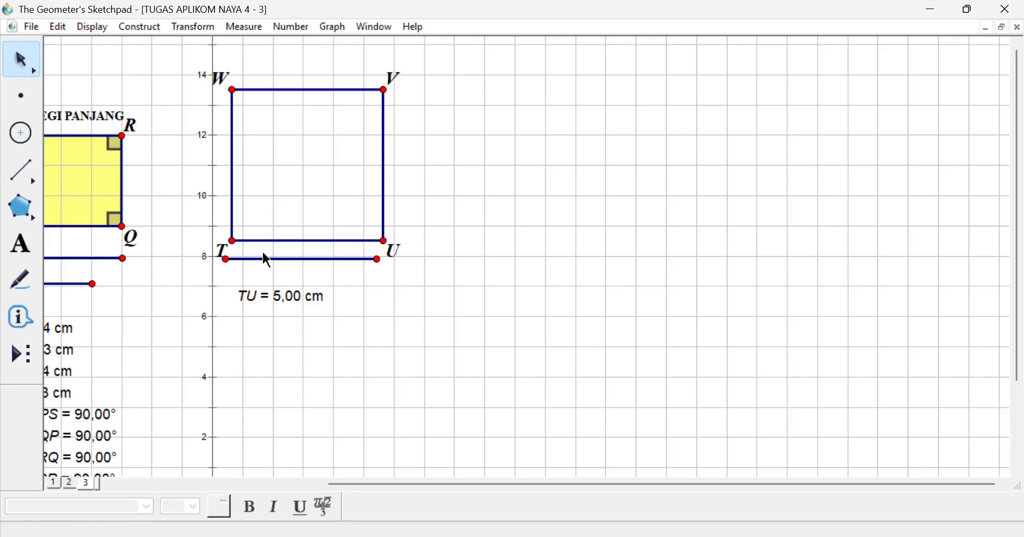
Measure the distance between corners U and V of the square
left_click(386, 240)
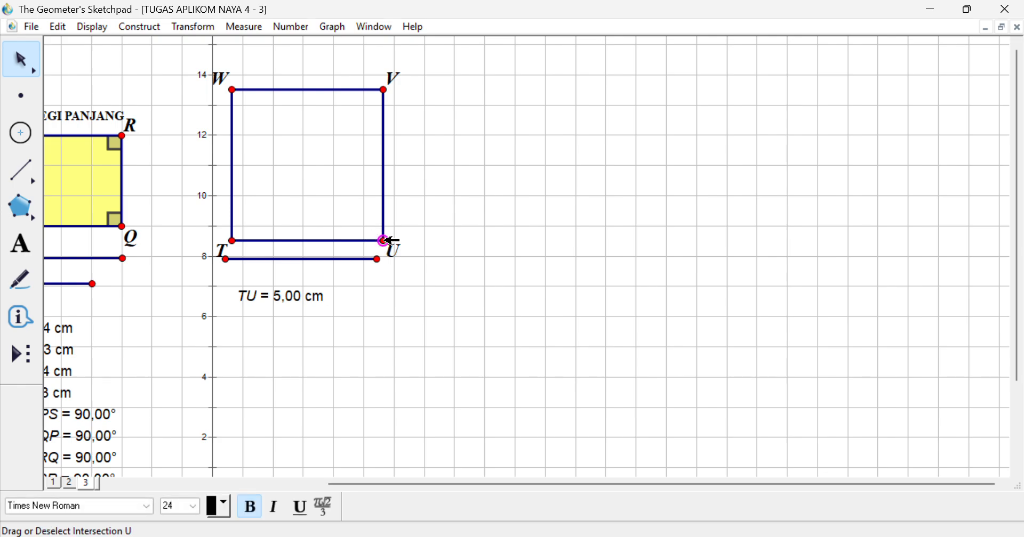
left_click(385, 89)
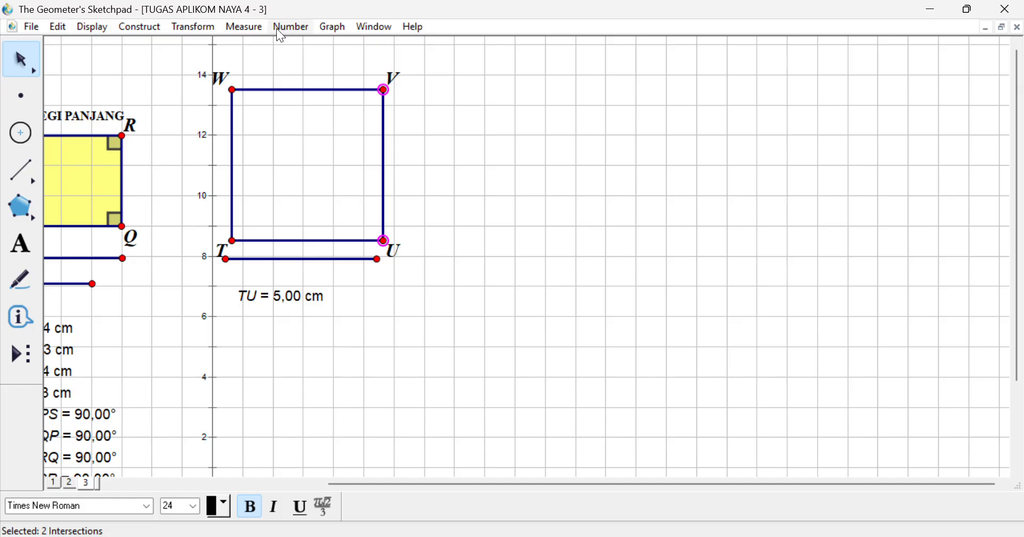
left_click(257, 22)
left_click(272, 62)
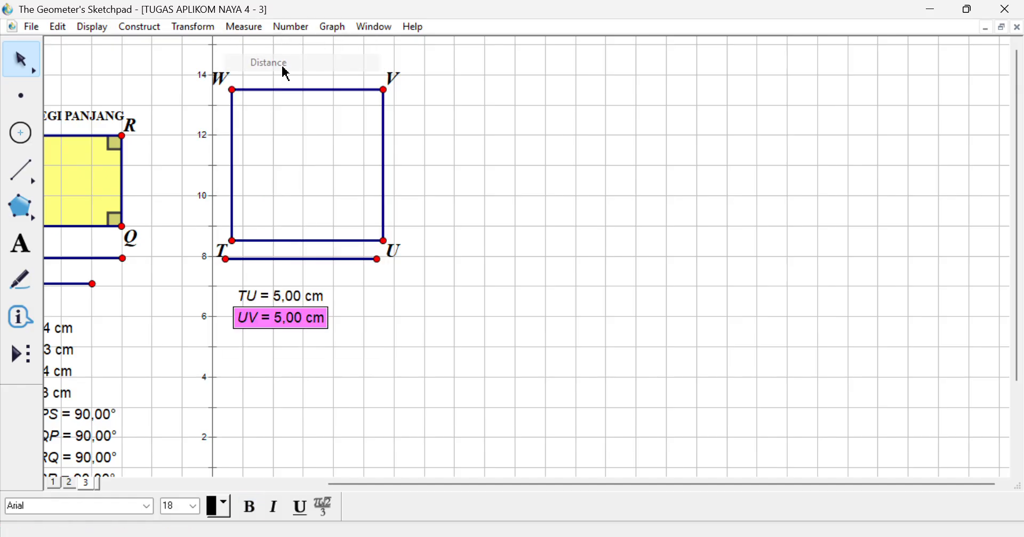
left_click_drag(415, 126, 416, 107)
Measure the distance between corners V and W along the square's upper side
left_click(385, 90)
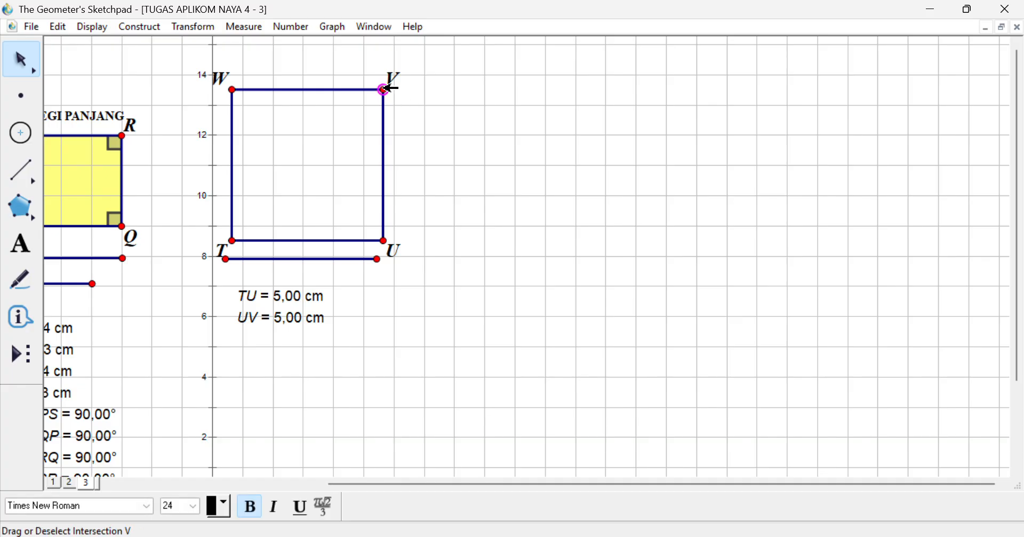
left_click(234, 90)
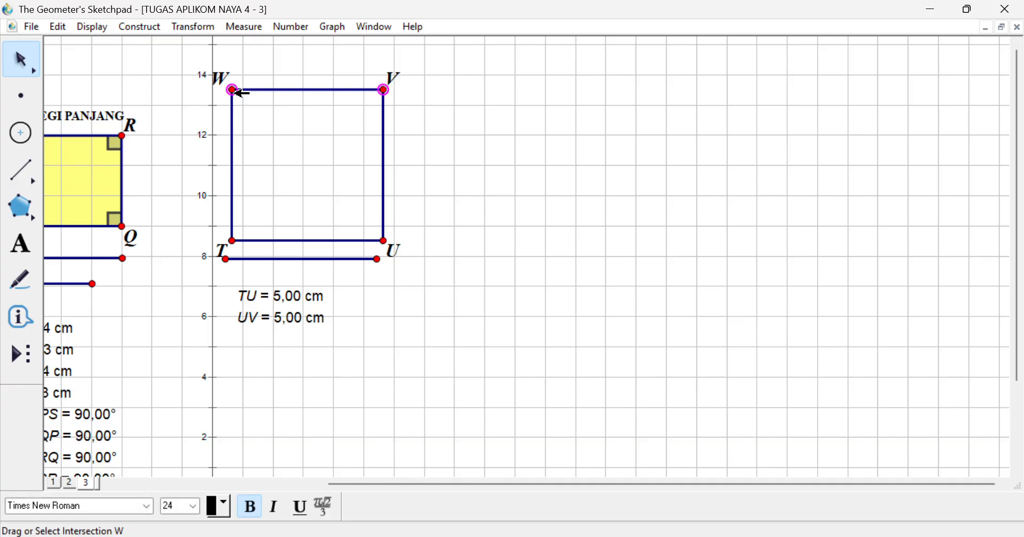
left_click(249, 27)
left_click(266, 63)
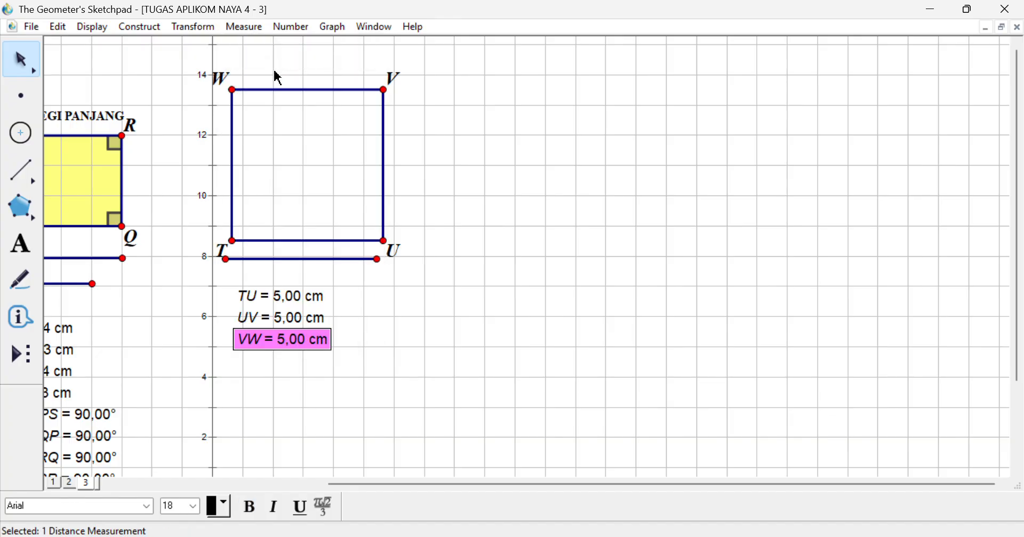
left_click(477, 200)
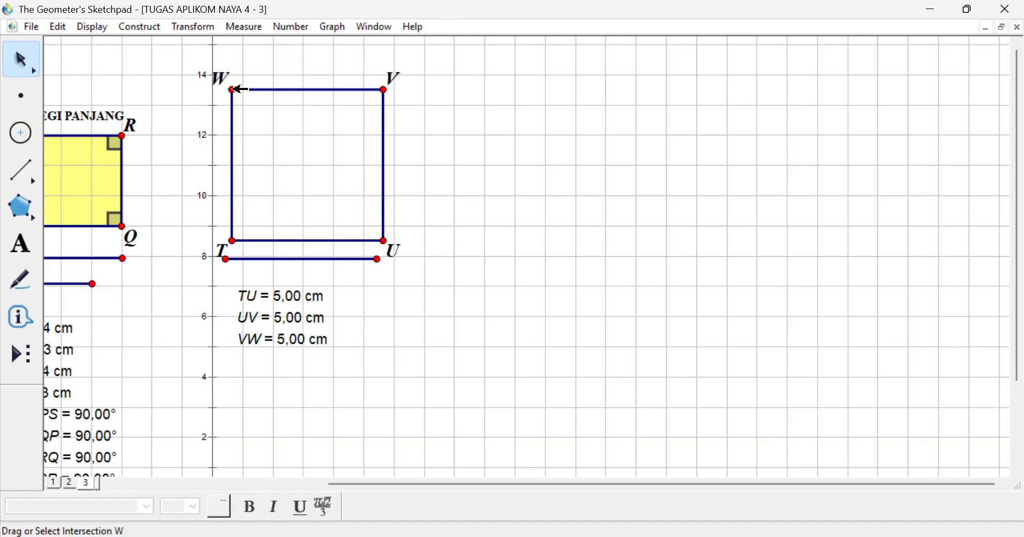
Nudge the square slightly farther above the separate segment and measure the distance between corners W and T
mouse_move(234, 89)
left_mouse_down()
mouse_move(262, 201)
mouse_move(251, 66)
mouse_move(239, 78)
left_mouse_up()
left_click(240, 228)
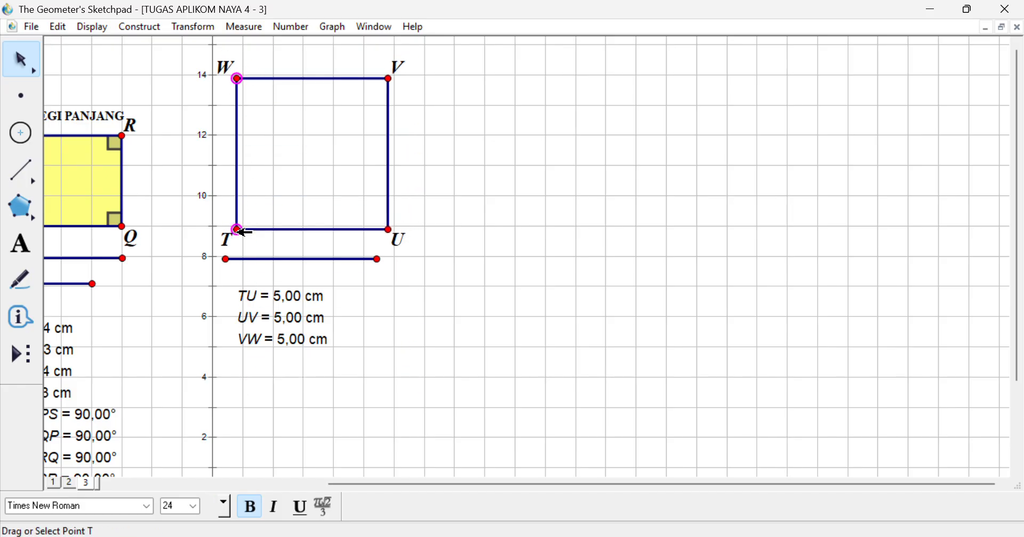
left_click(243, 26)
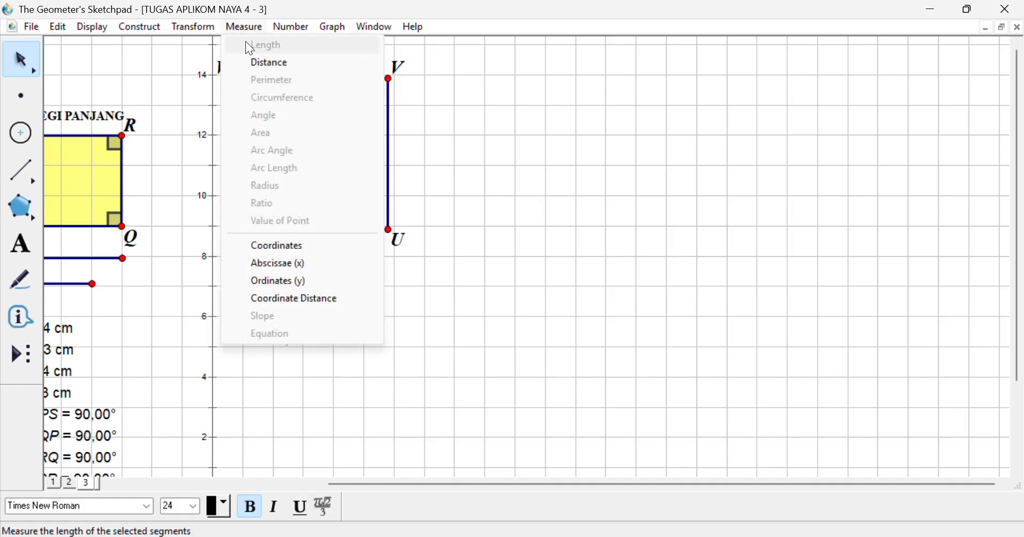
left_click(264, 60)
left_click(433, 287)
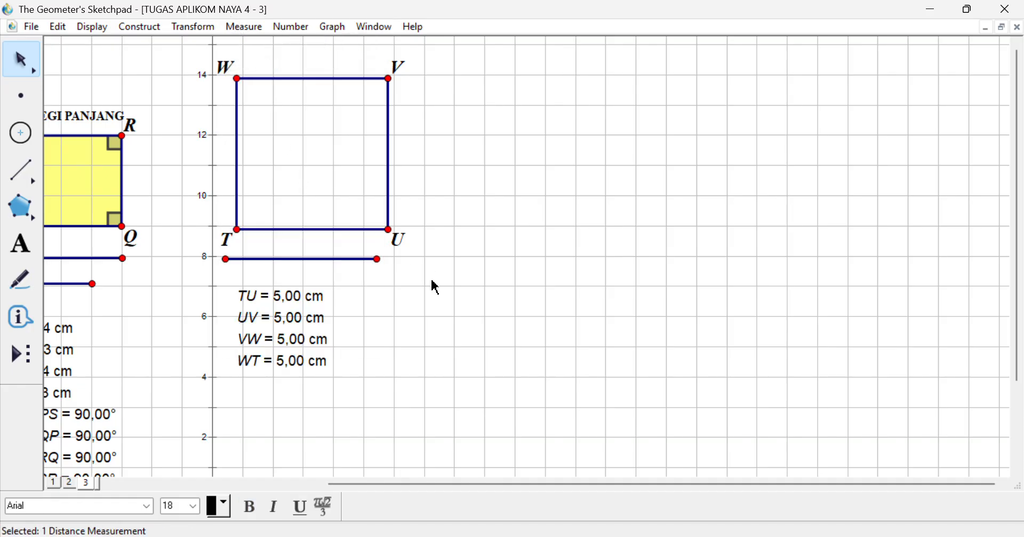
scroll(369, 374, "up", 1)
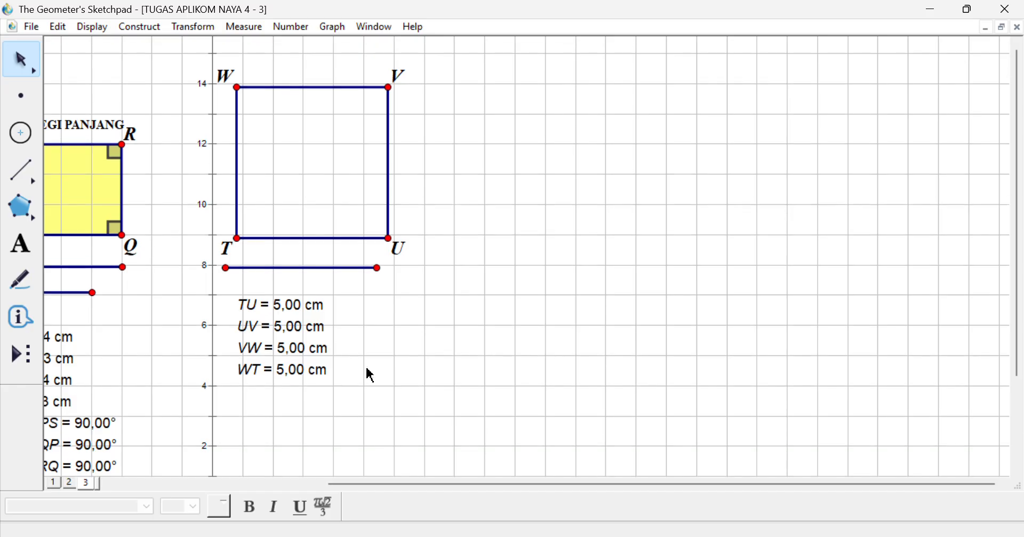
Add right-angle markers inside the square at corners T, U, V and W
left_click(22, 287)
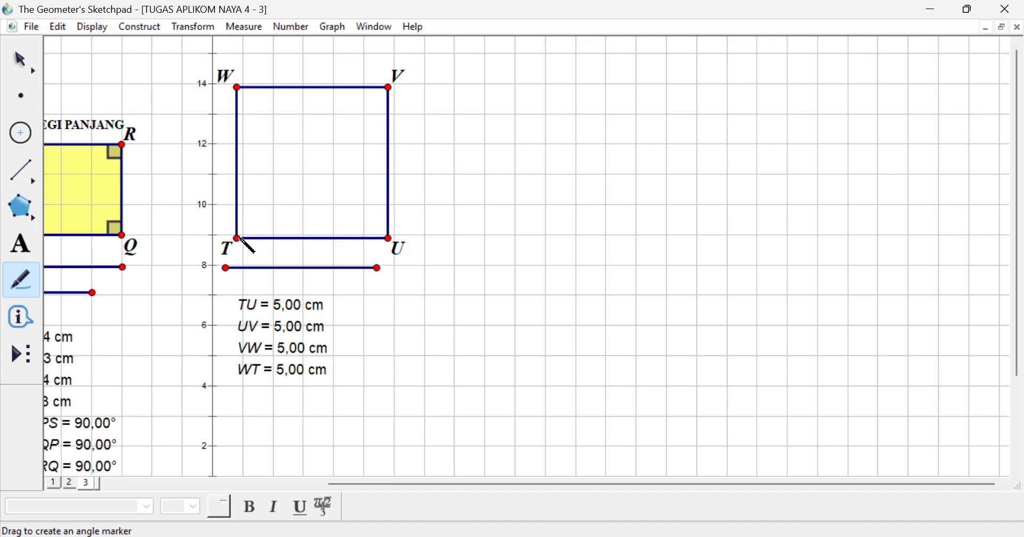
left_click_drag(248, 246, 247, 228)
left_click_drag(394, 244, 379, 229)
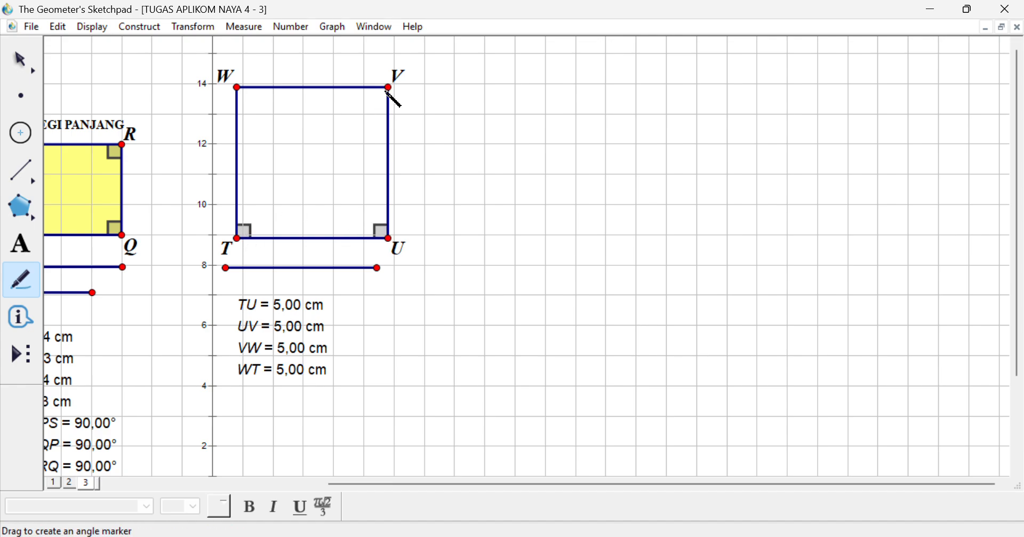
left_click_drag(394, 99, 391, 105)
left_click_drag(250, 99, 251, 104)
Measure the angles of all four corner markers in the order T, U, V, W, leaving the measurements below the side lengths
left_click(21, 69)
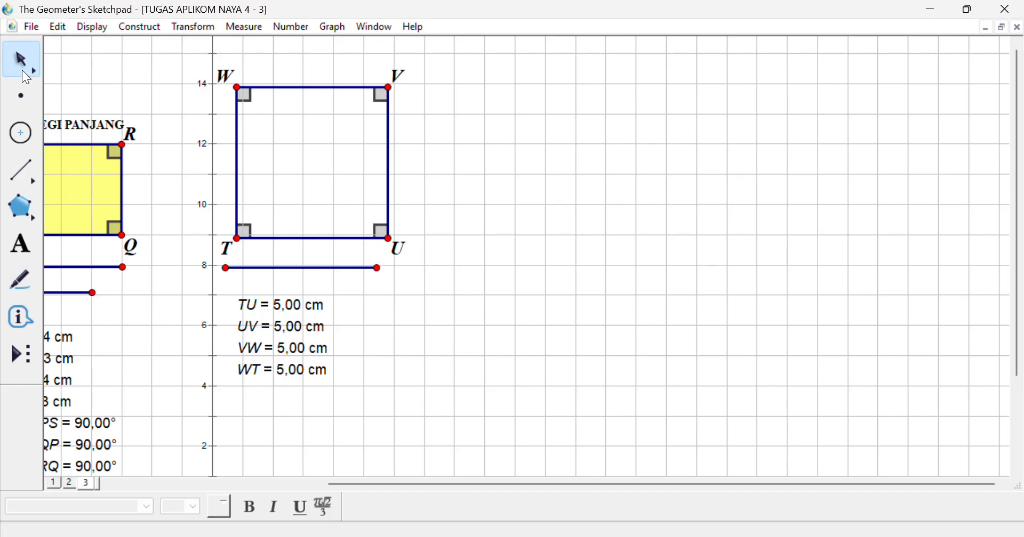
left_click(246, 230)
left_click(382, 229)
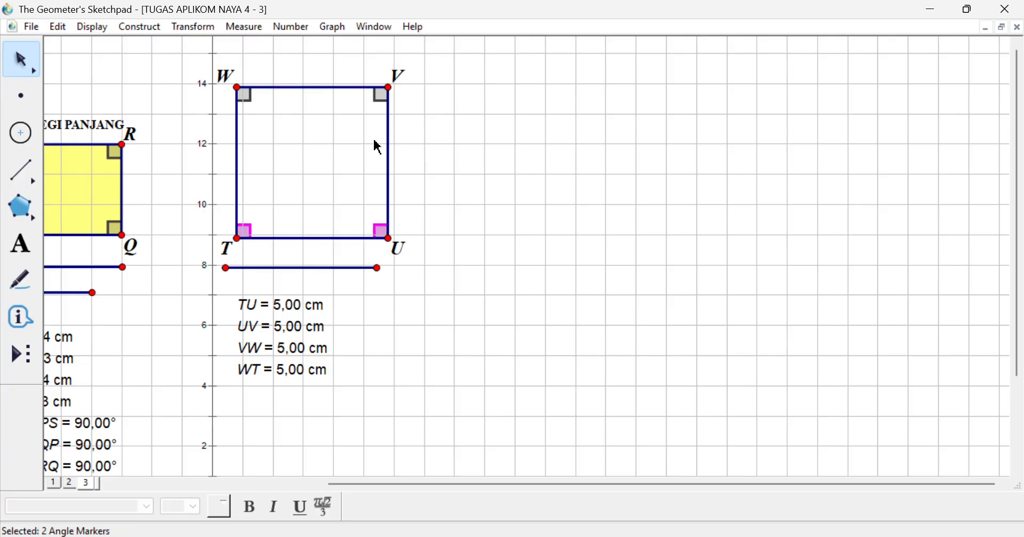
mouse_move(382, 96)
left_mouse_down()
mouse_move(308, 96)
mouse_move(446, 96)
mouse_move(421, 95)
left_mouse_up()
left_click_drag(399, 220, 249, 238)
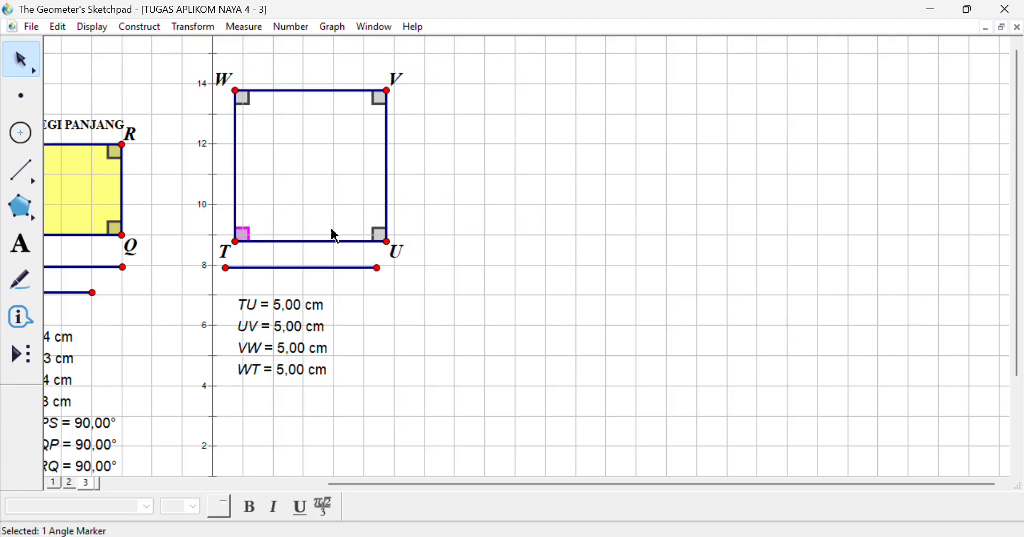
left_click(379, 233)
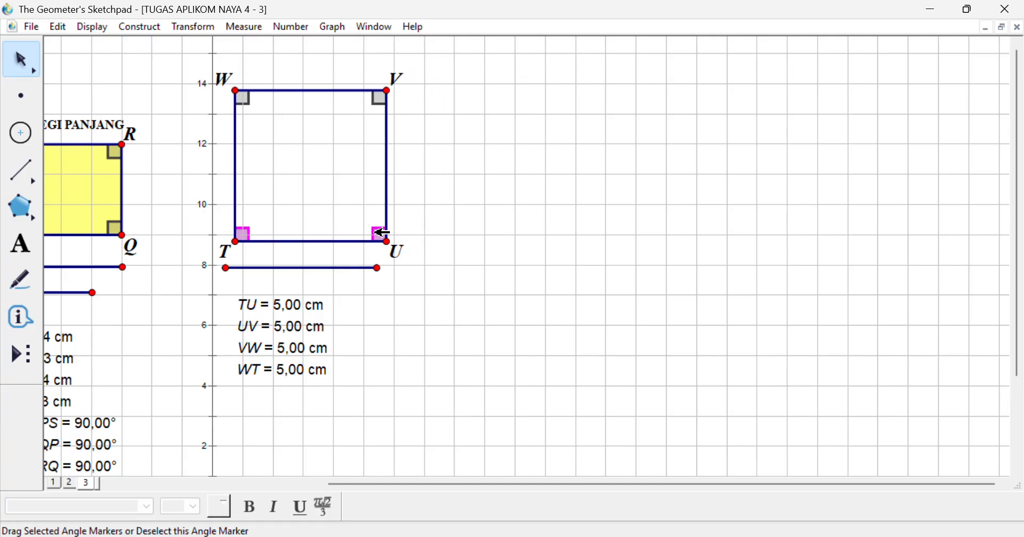
left_click(380, 99)
left_click(244, 98)
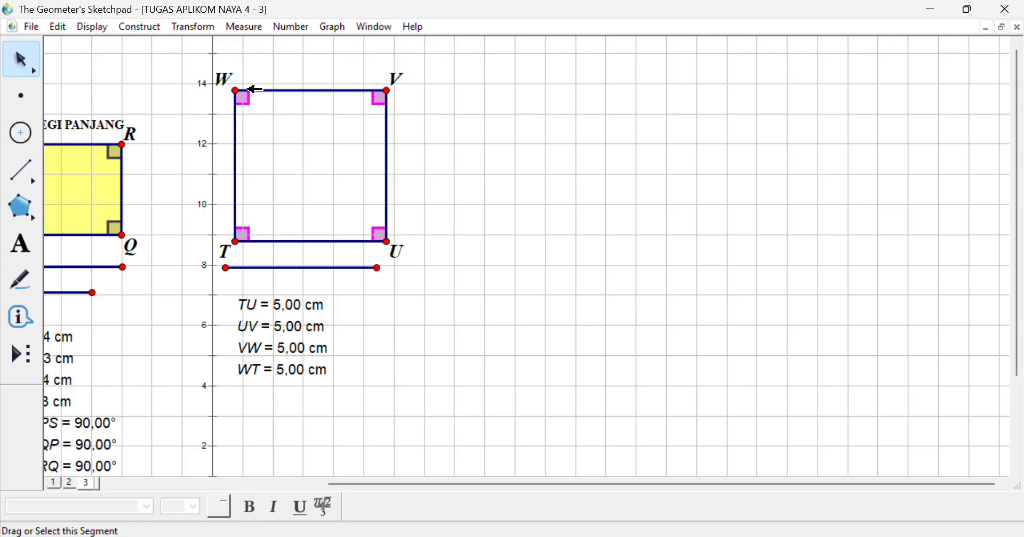
left_click(255, 26)
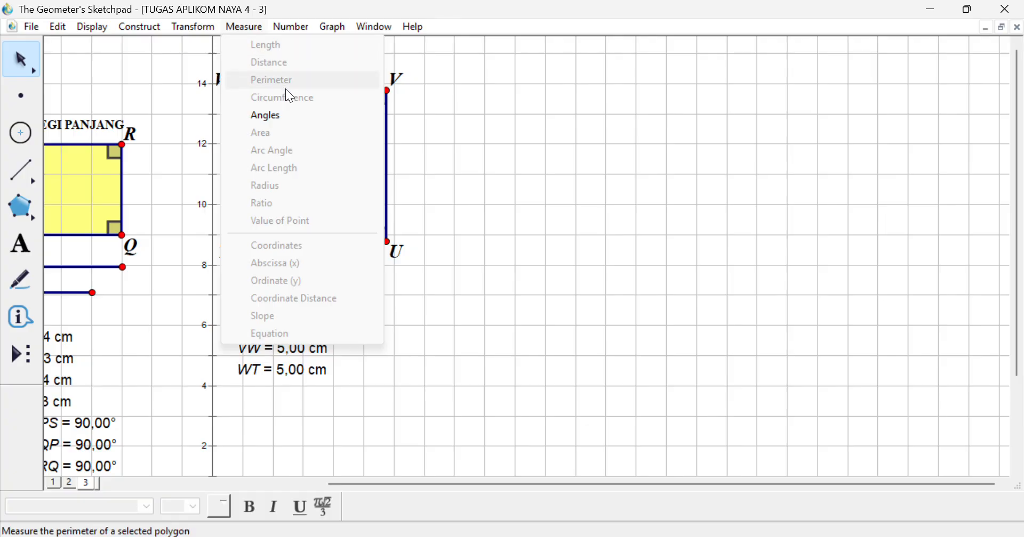
left_click(293, 116)
scroll(385, 347, "down", 1)
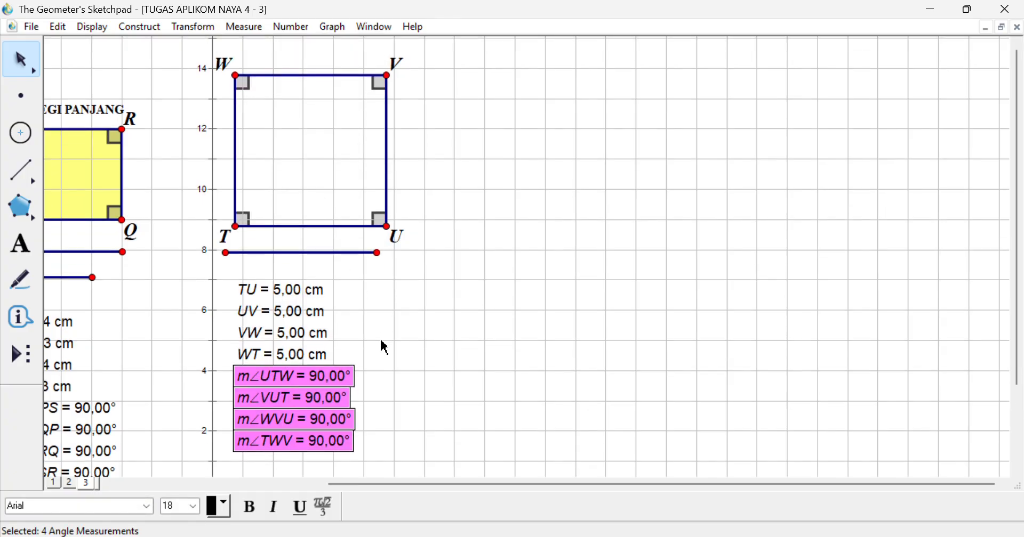
left_click(437, 368)
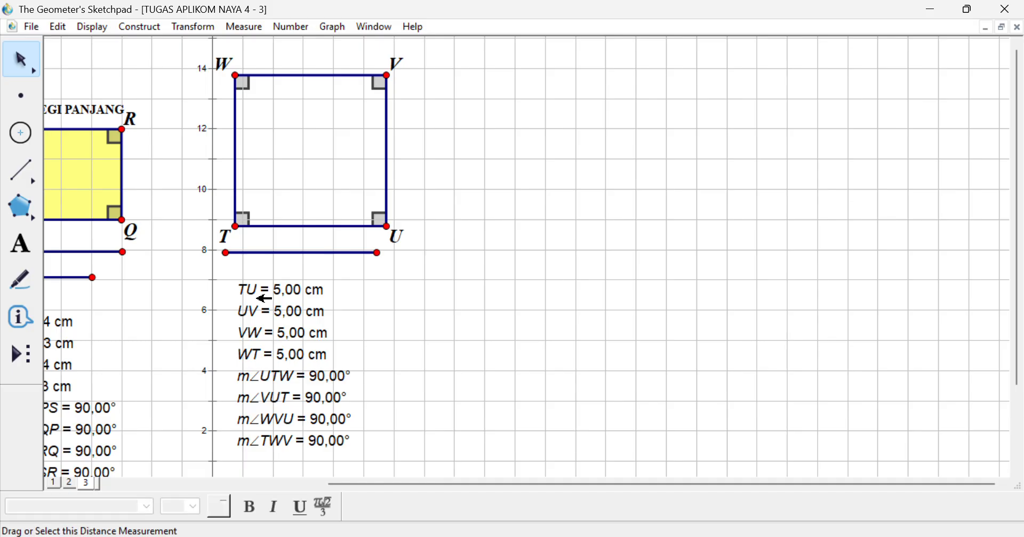
Construct a filled polygon without edges through the square's corners W, V, U and T
left_click(23, 200)
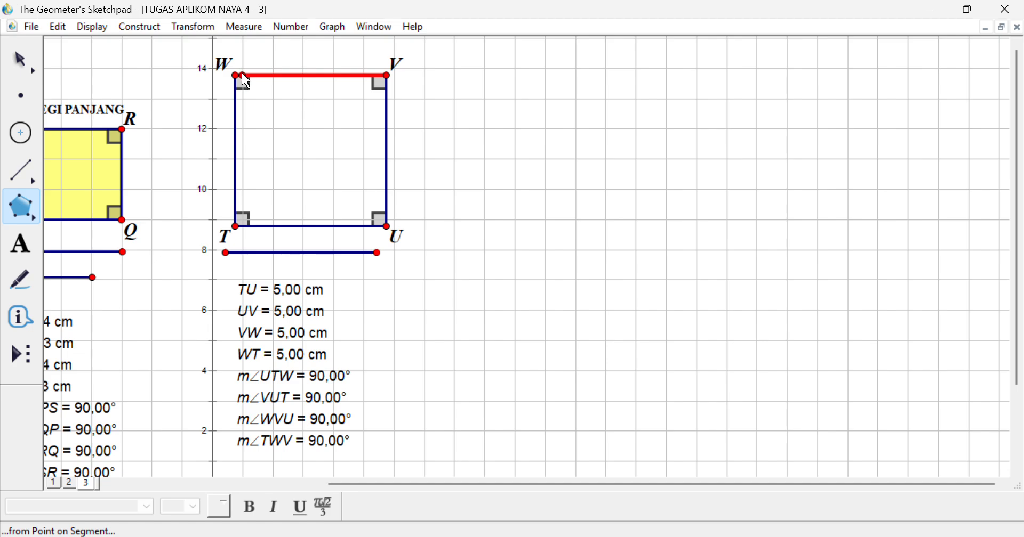
left_click(307, 97)
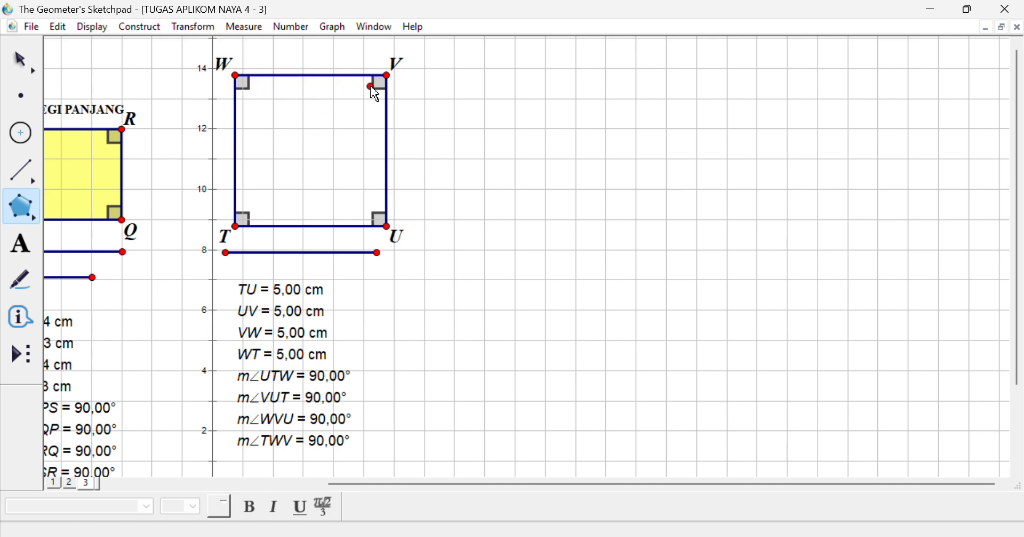
left_click(388, 80)
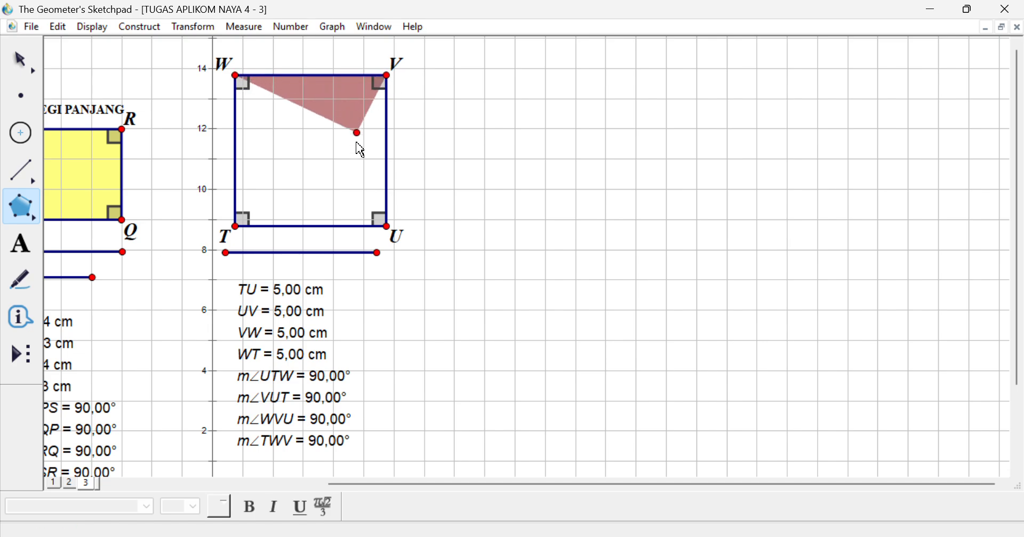
left_click(385, 227)
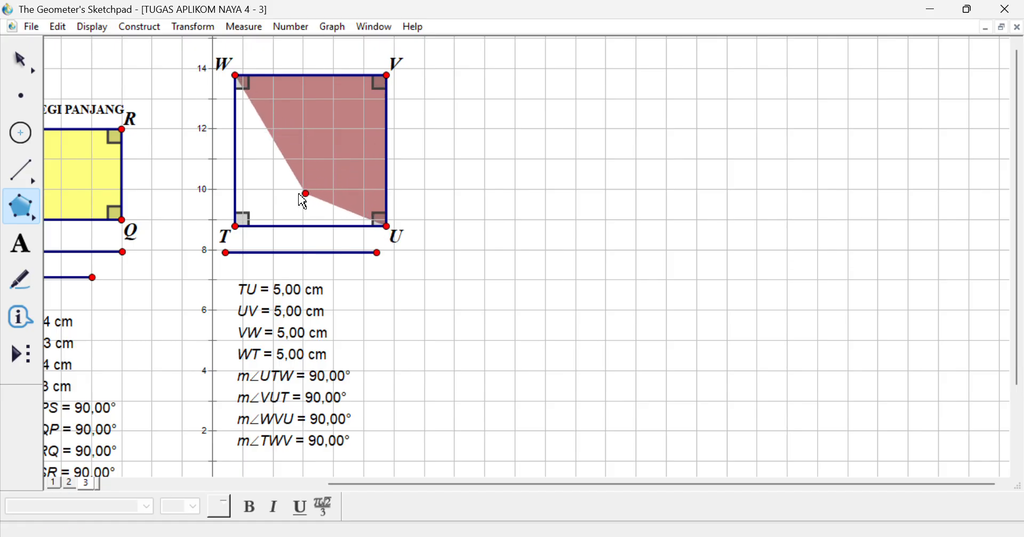
left_click(235, 226)
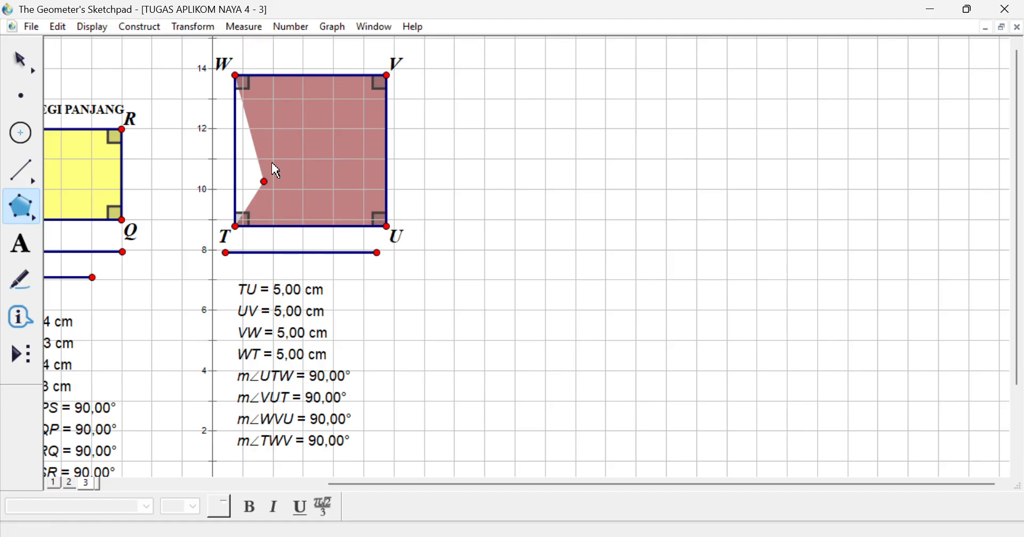
left_click(236, 77)
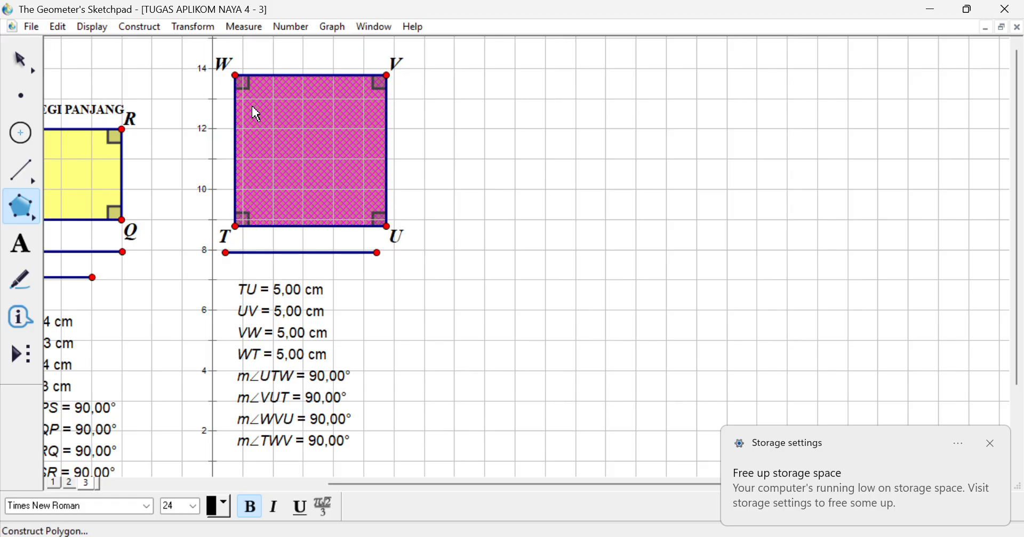
Measure the perimeter of the filled square WVUT
left_click(252, 26)
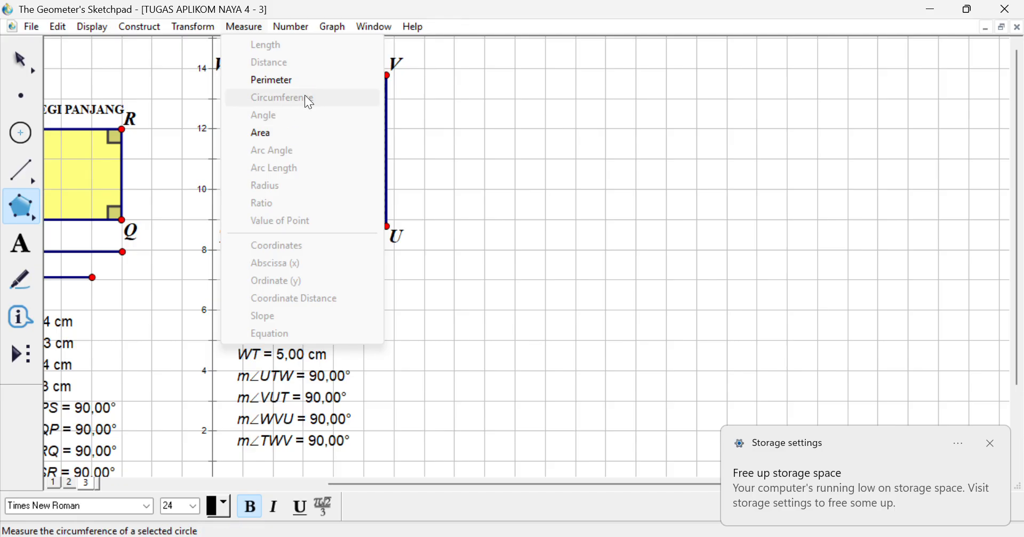
left_click(315, 83)
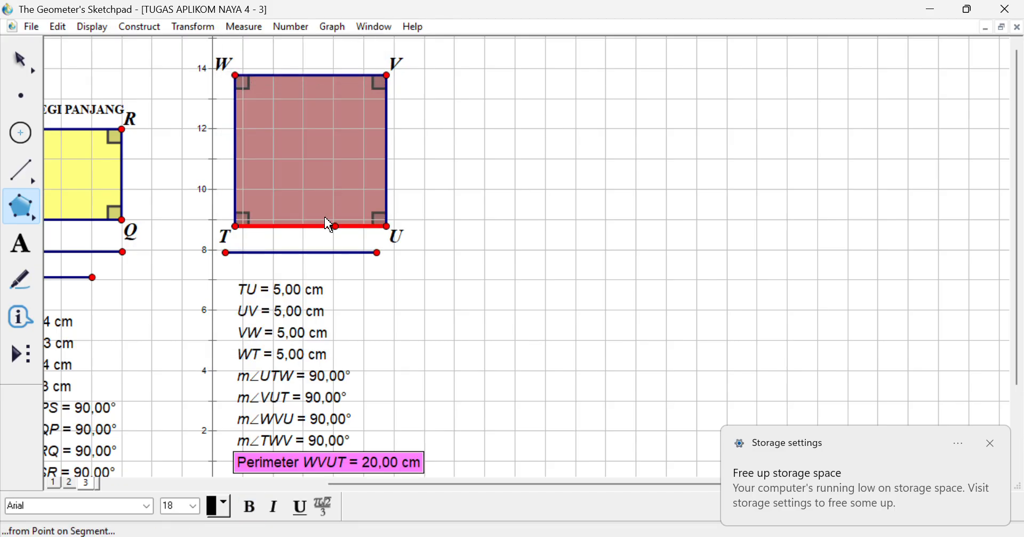
left_click(429, 225)
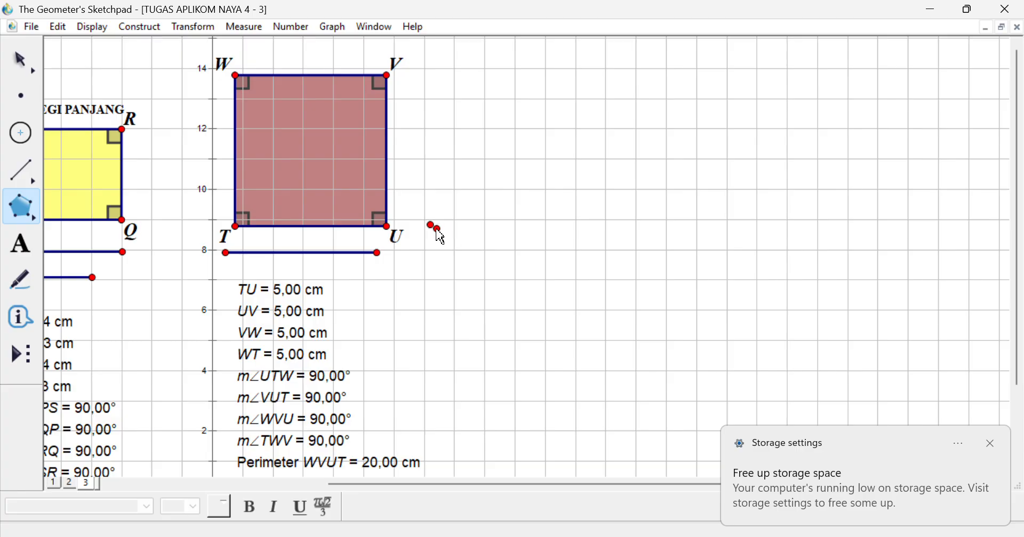
left_click(431, 228)
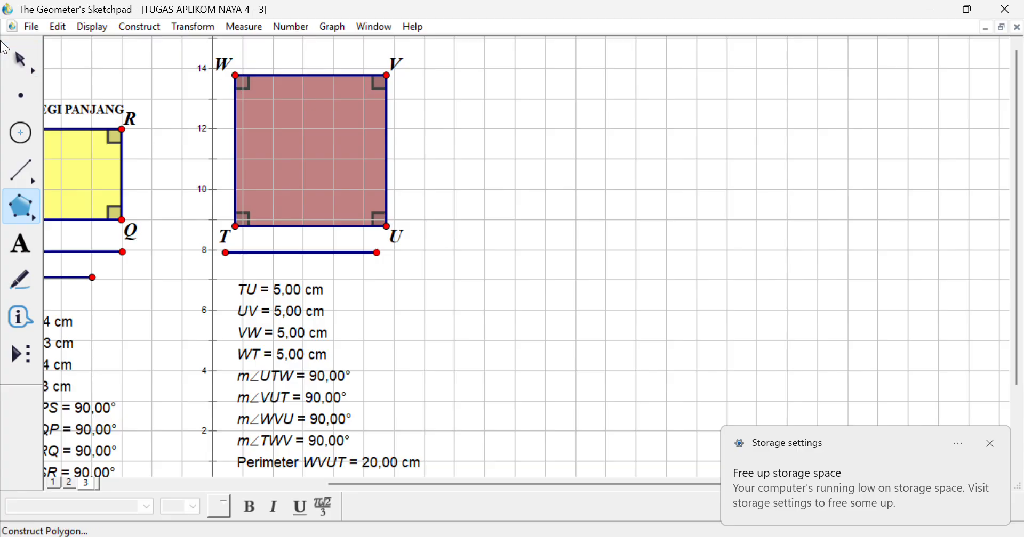
Measure the area of the filled square WVUT and deselect the new measurement
left_click(26, 56)
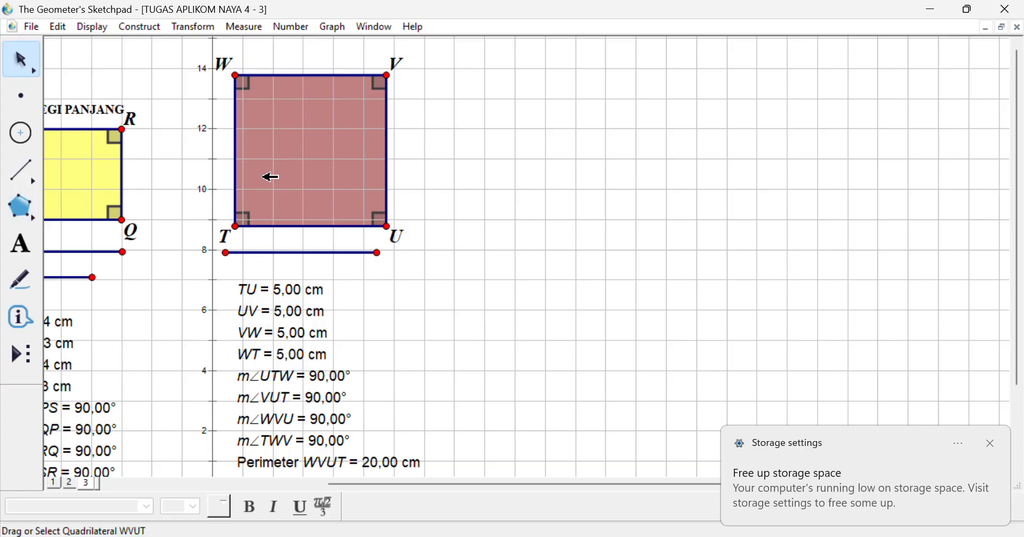
left_click(301, 206)
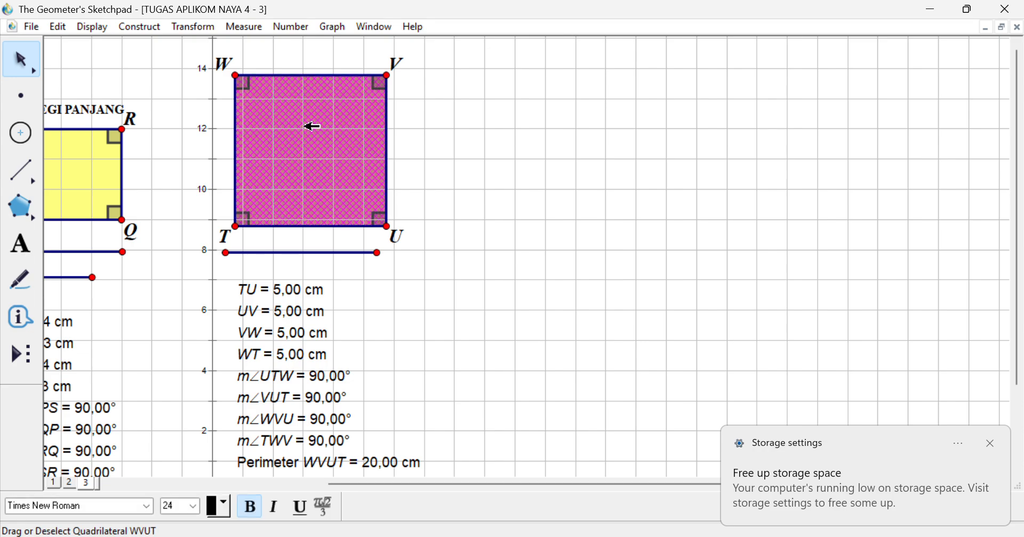
left_click(240, 29)
left_click(288, 133)
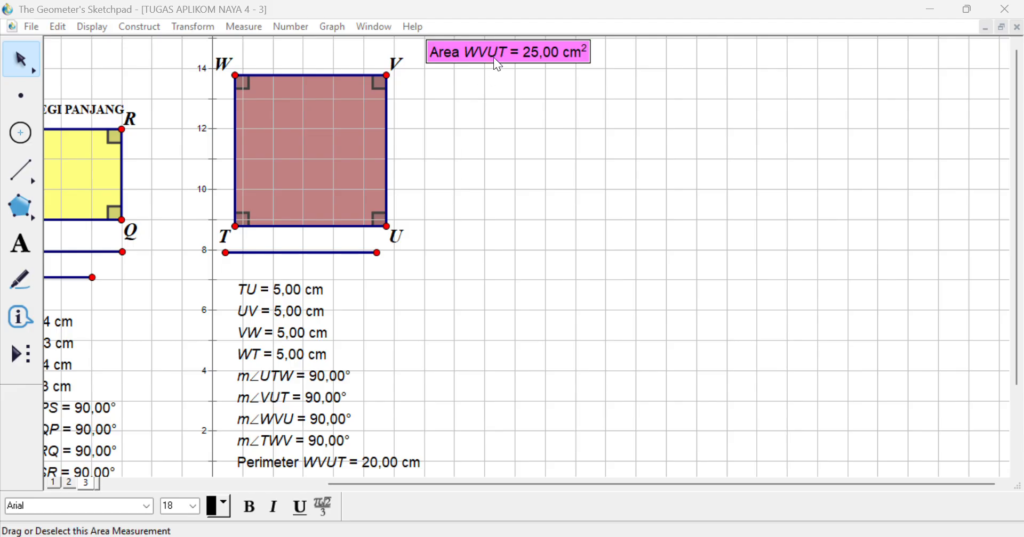
left_click(496, 95)
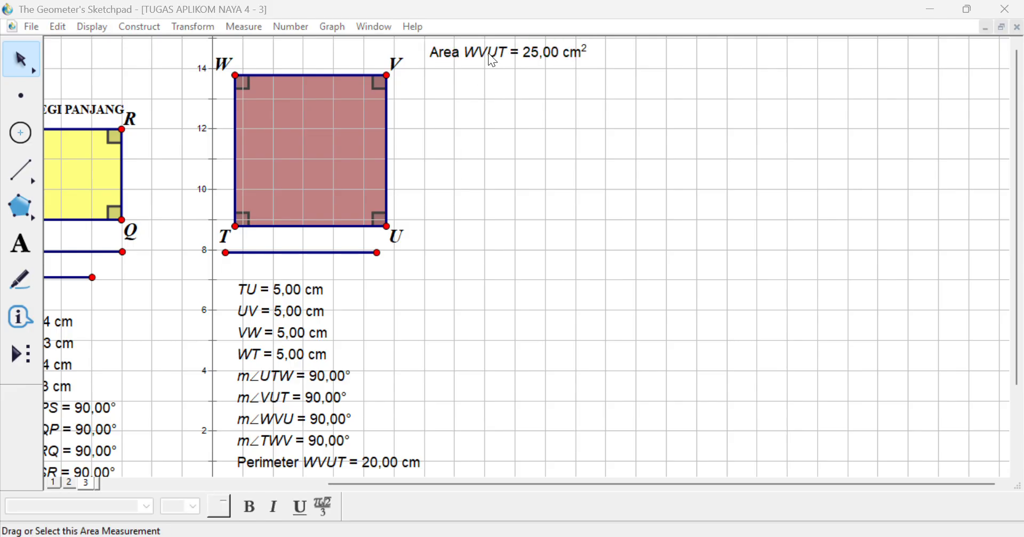
Move the area measurement of square WVUT directly below its perimeter measurement and deselect it
left_click_drag(508, 51, 444, 336)
scroll(444, 336, "down", 3)
left_click_drag(434, 224, 309, 382)
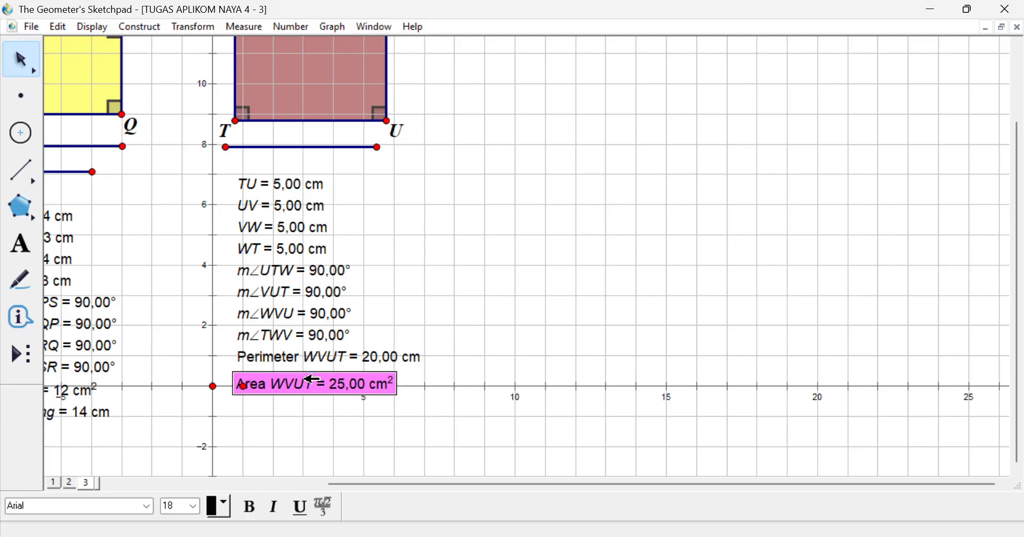
left_click(402, 169)
Set the display precision of the TU side length measurement to units
left_click(315, 186)
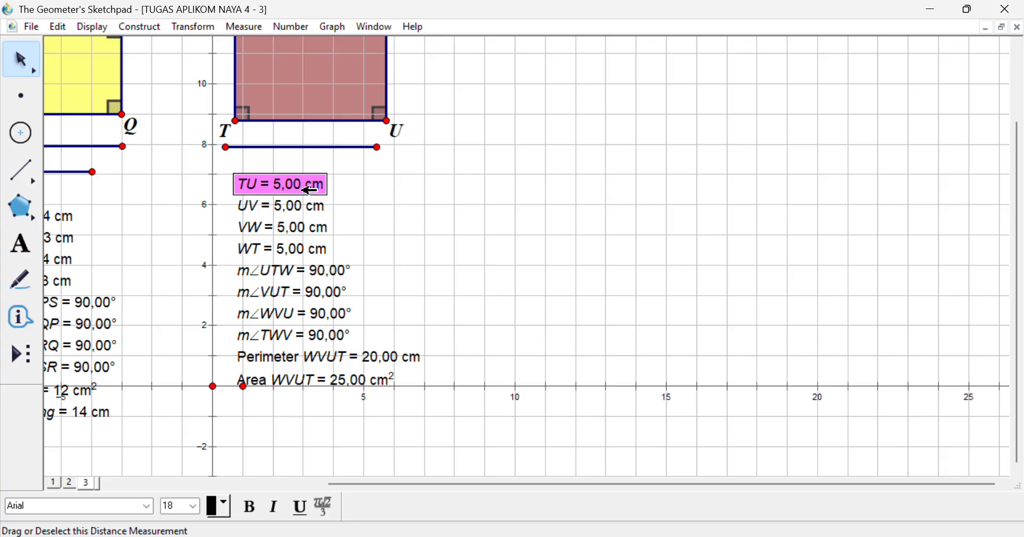
right_click(302, 190)
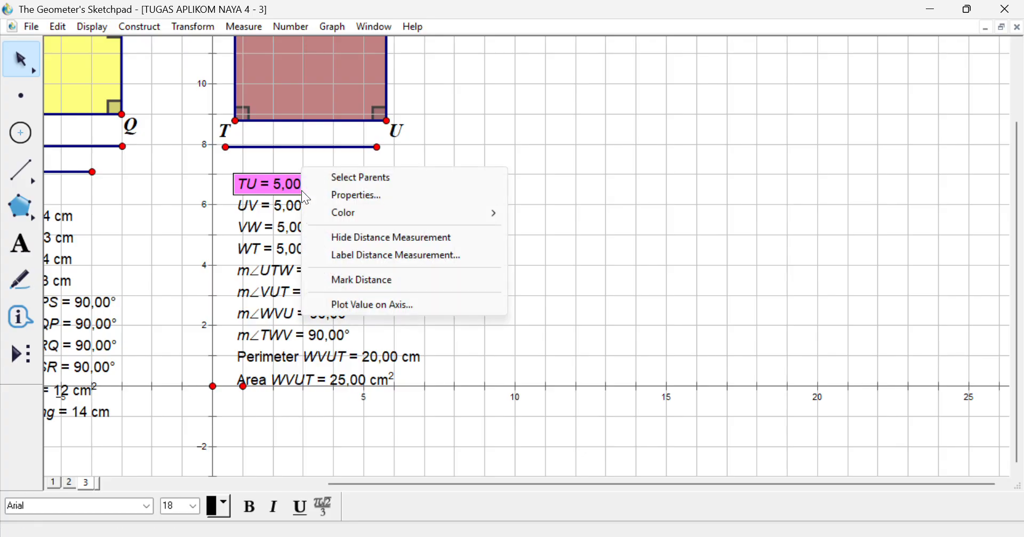
left_click(348, 197)
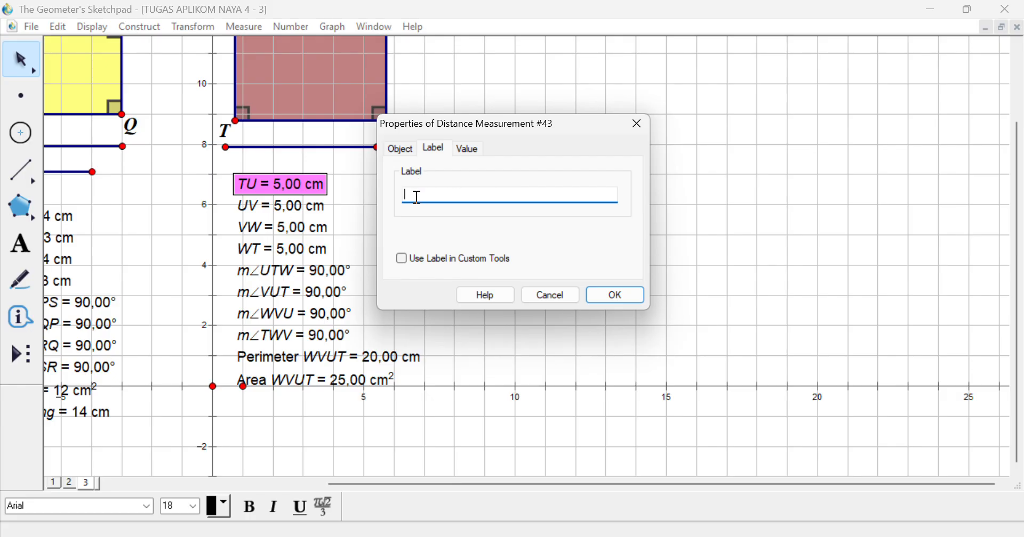
left_click(471, 150)
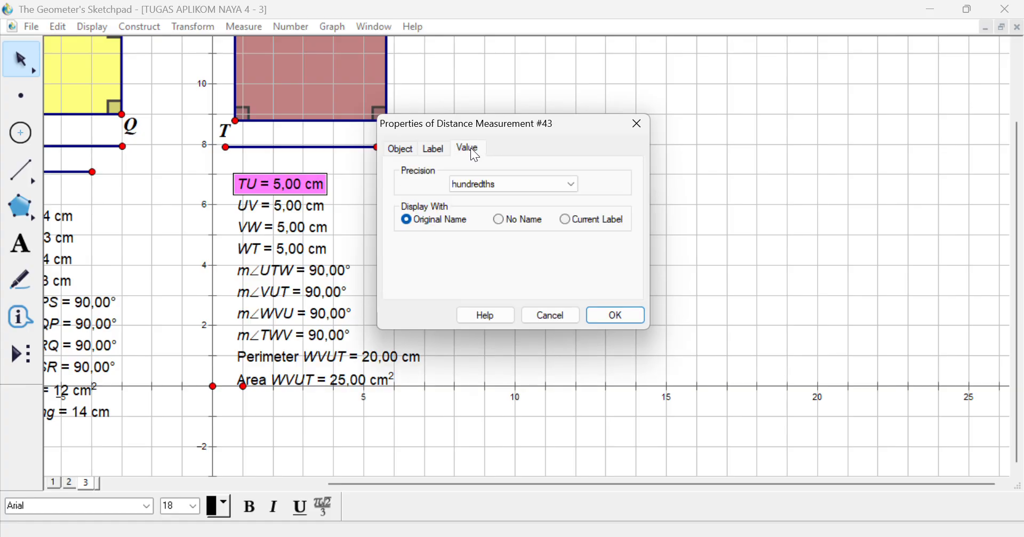
left_click(498, 184)
left_click(494, 194)
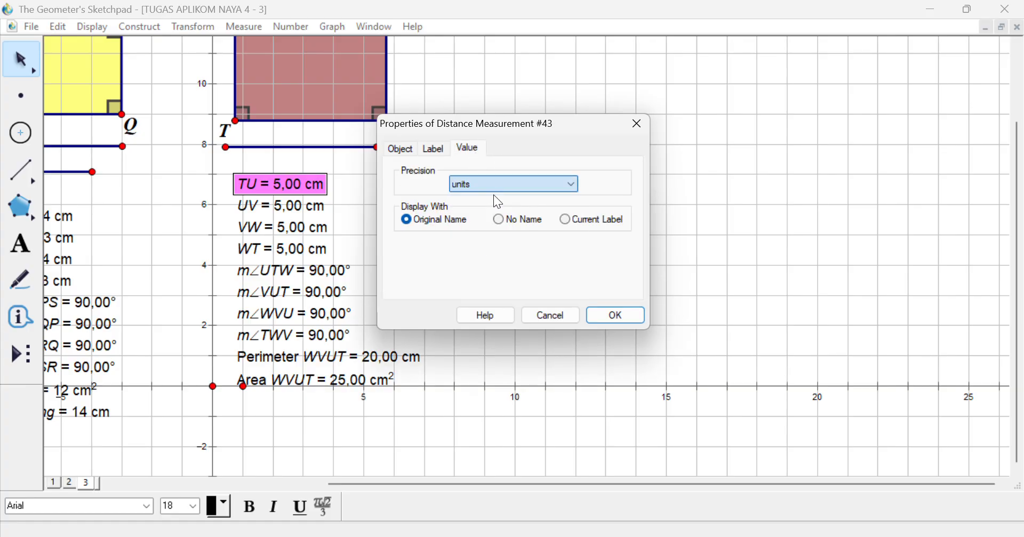
left_click(636, 318)
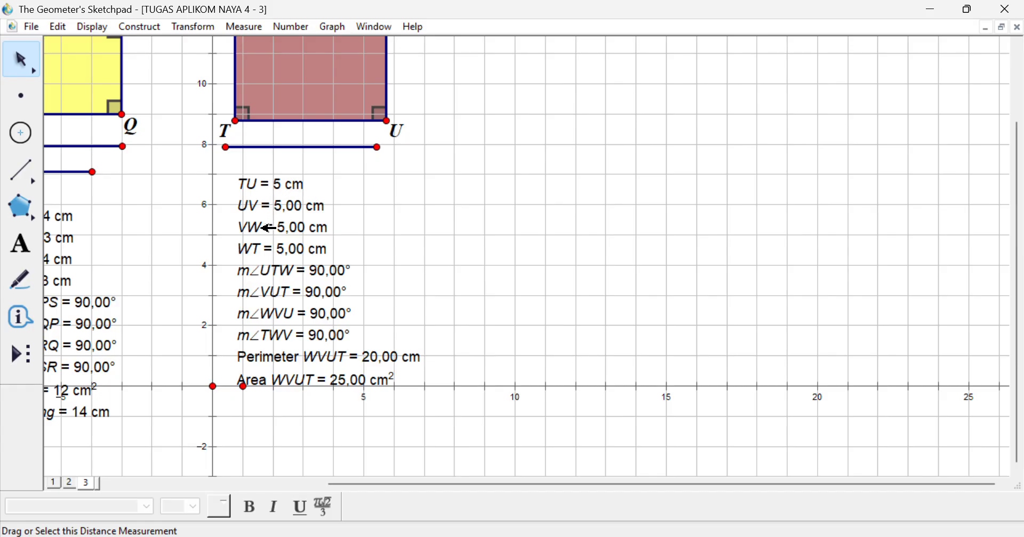
Label the perimeter measurement of square WVUT as KELILING, entering the text with the on-screen keyboard, and minimize the keyboard
scroll(299, 263, "down", 3)
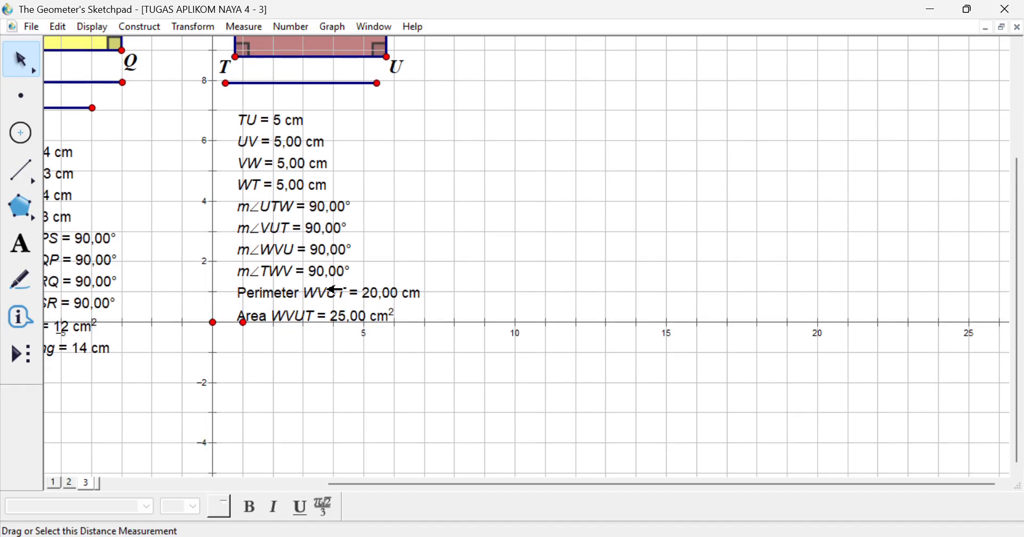
left_click(337, 293)
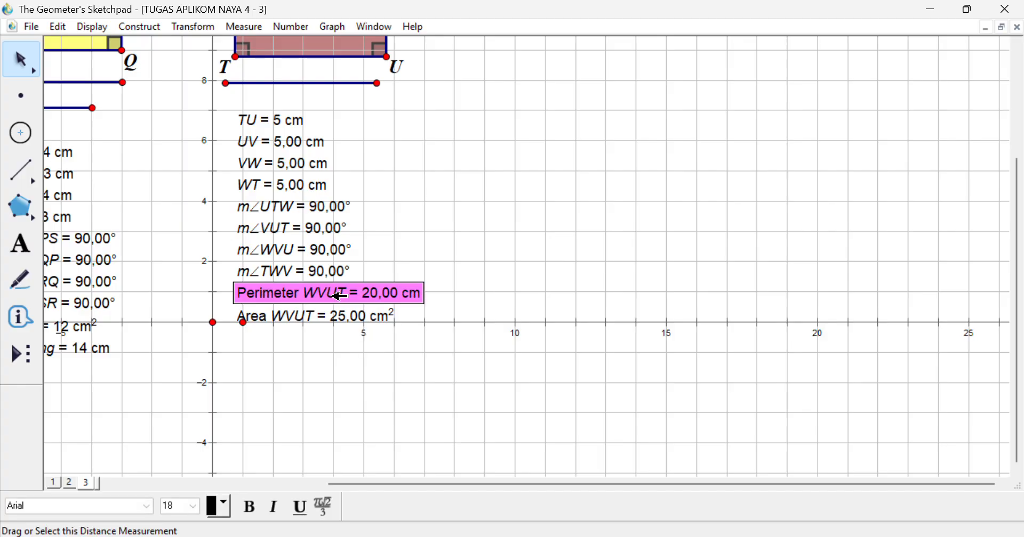
right_click(290, 300)
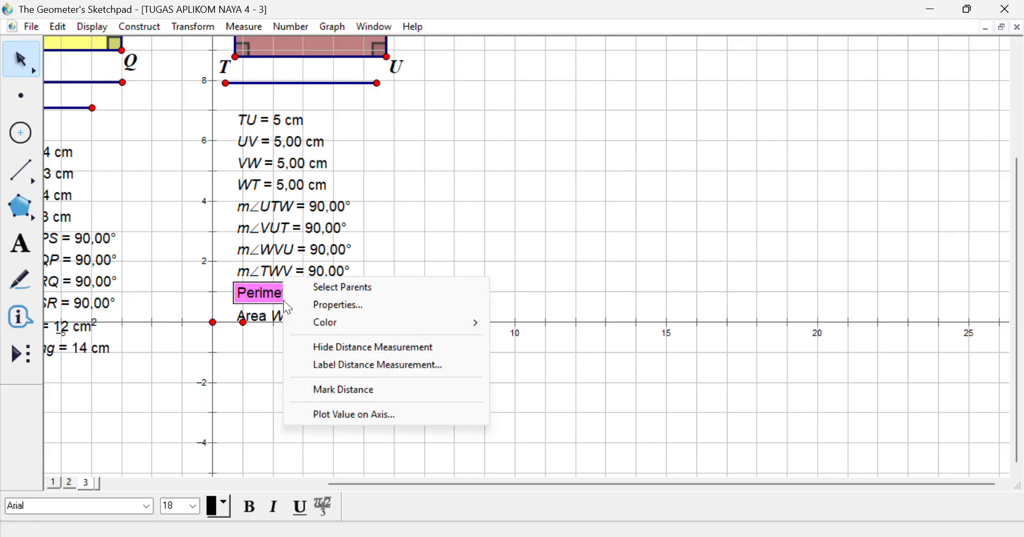
left_click(365, 305)
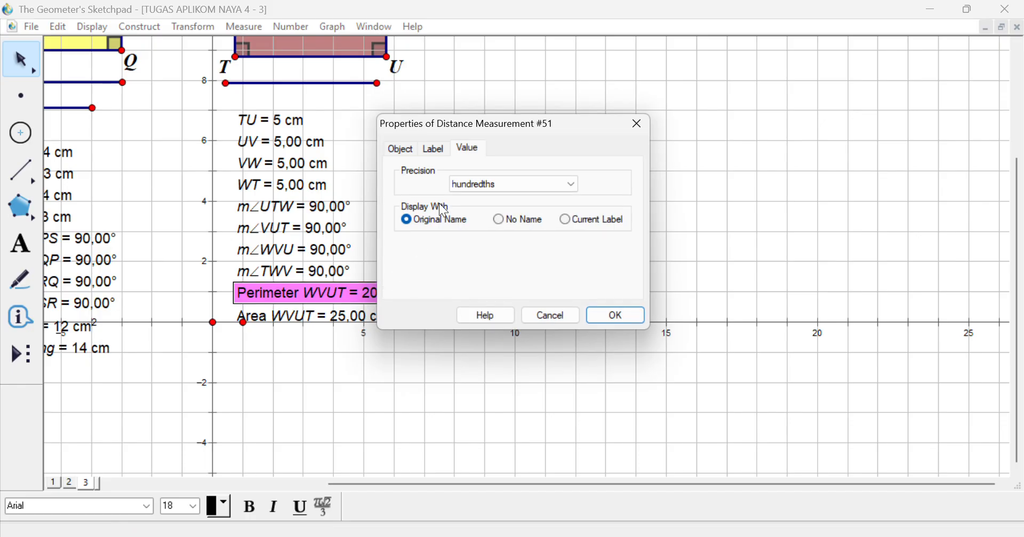
left_click(434, 149)
left_click(434, 193)
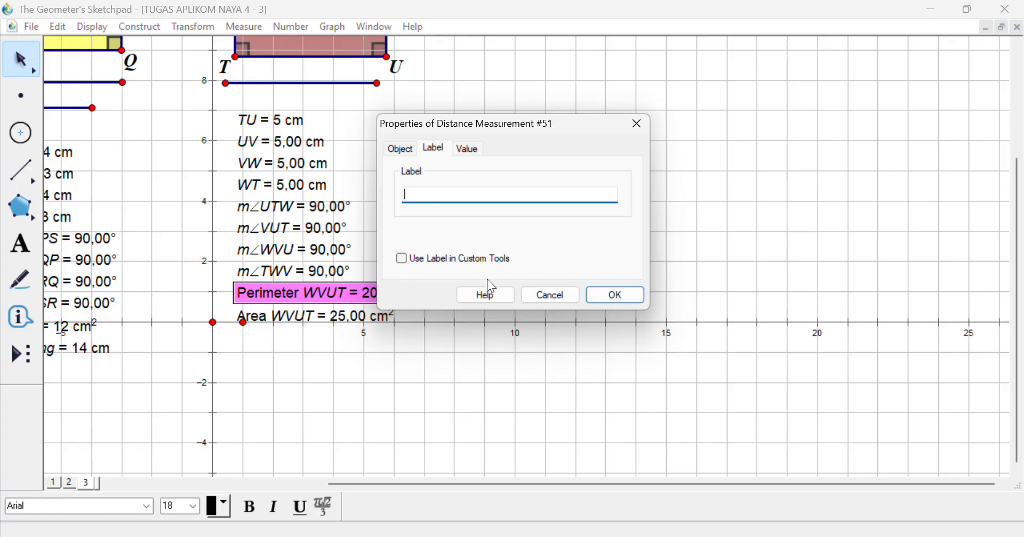
mouse_move(583, 536)
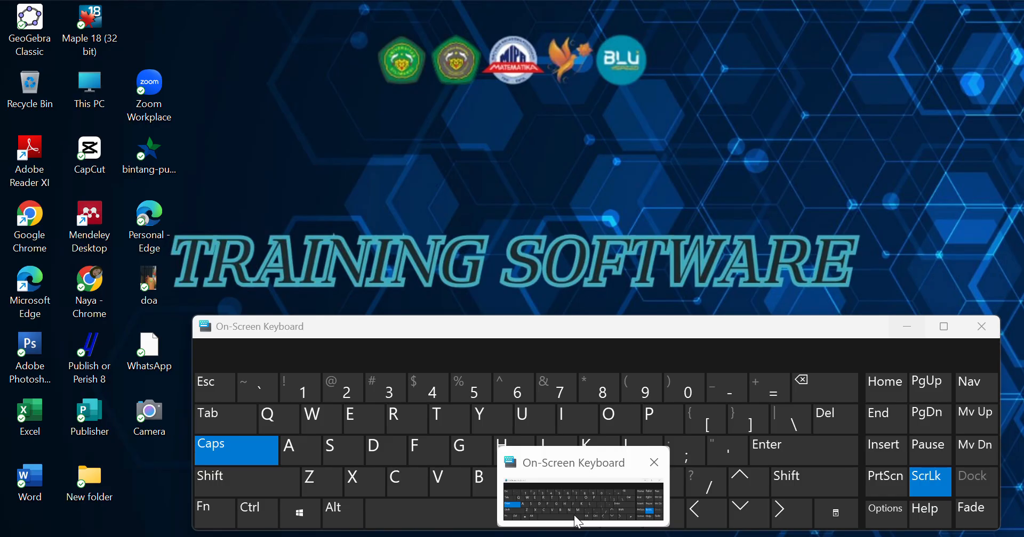
left_click(574, 517)
left_click(601, 458)
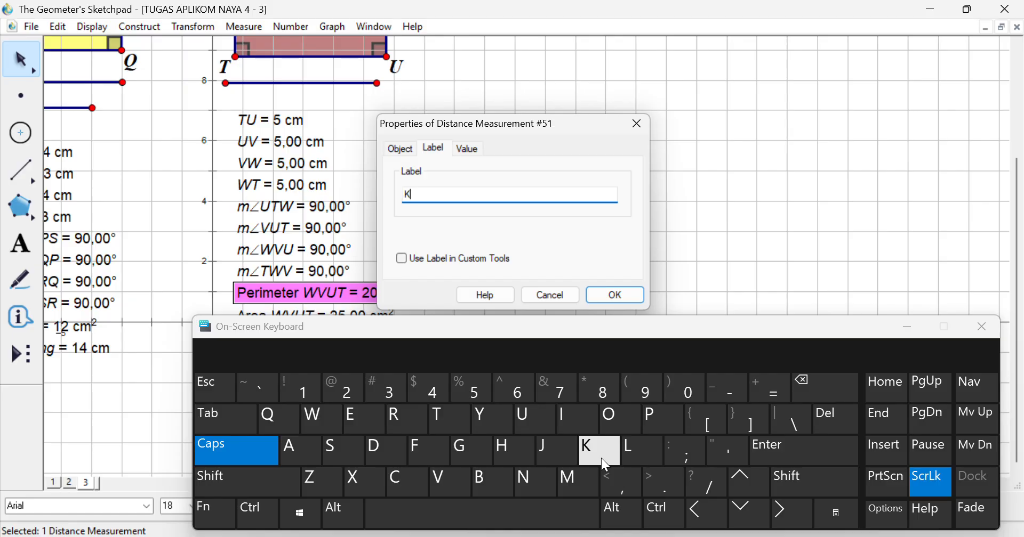
left_click(638, 446)
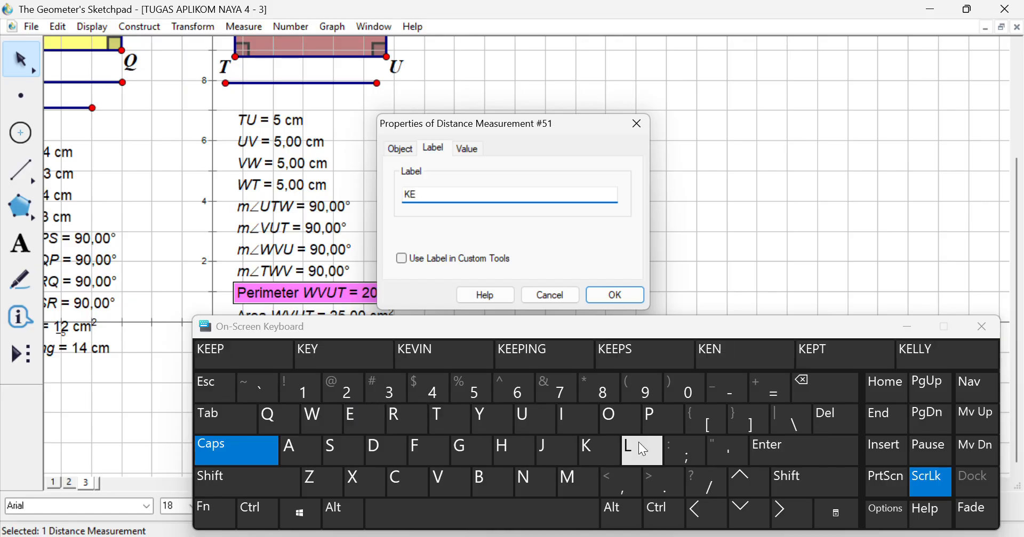
left_click(573, 415)
left_click(624, 450)
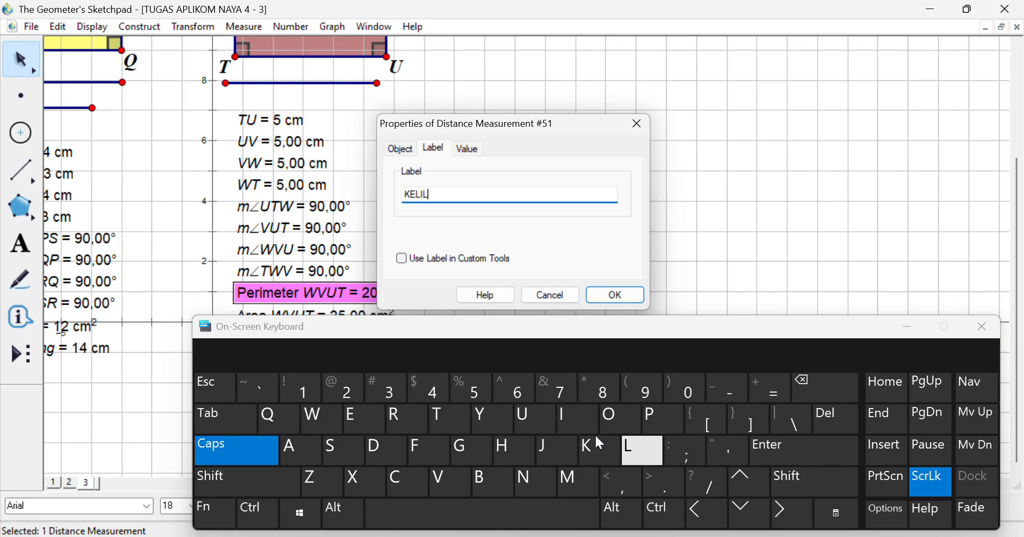
left_click(563, 421)
left_click(532, 478)
left_click(476, 454)
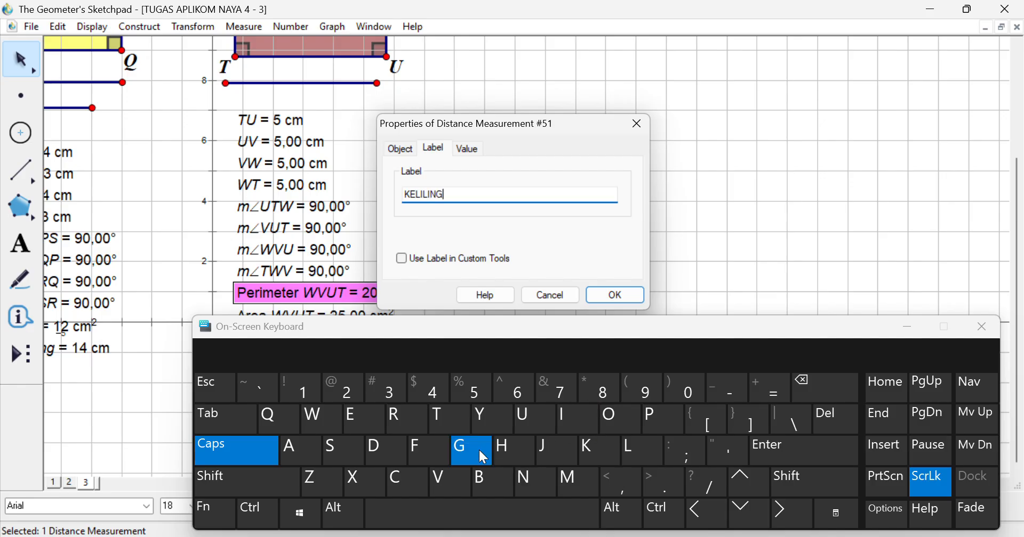
left_click(615, 297)
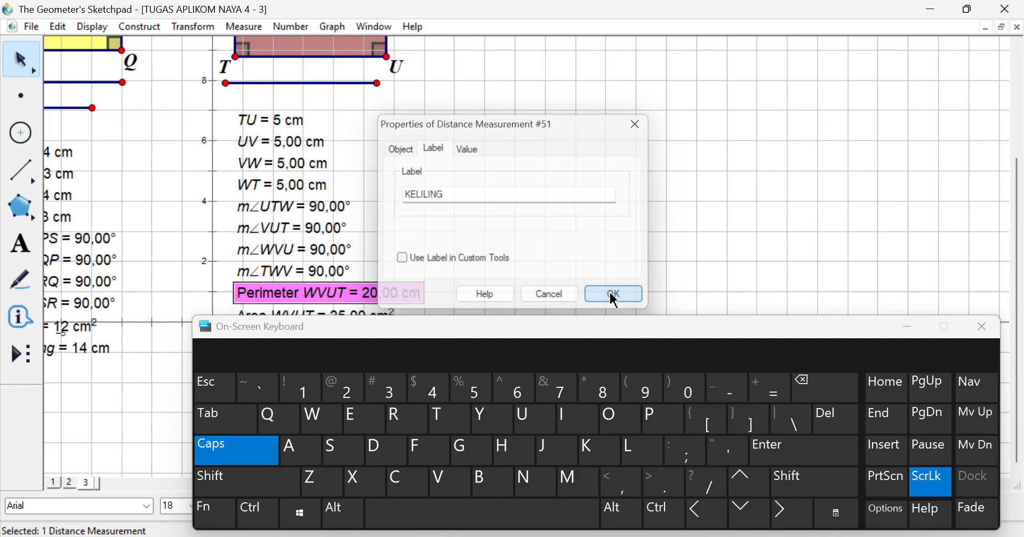
left_click(507, 297)
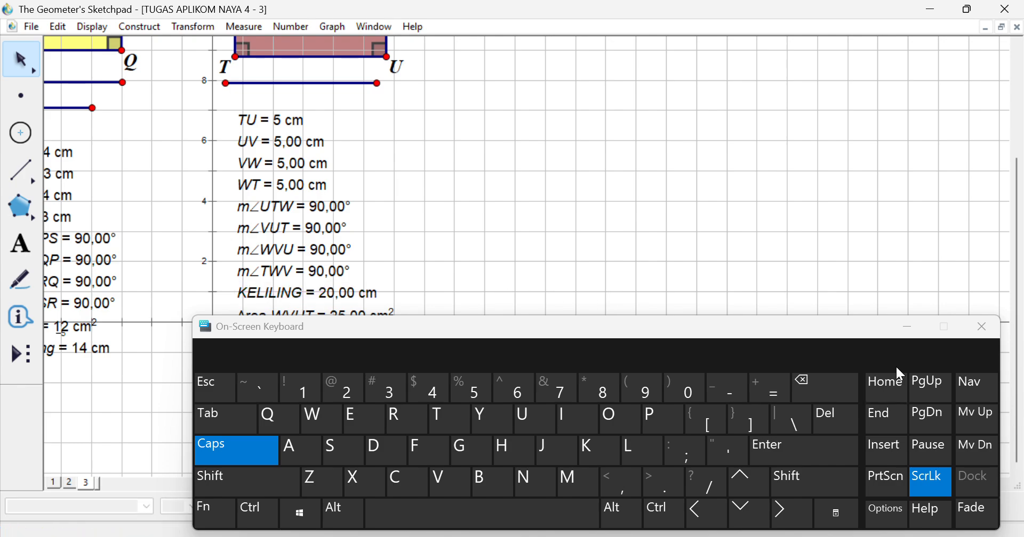
left_click(903, 328)
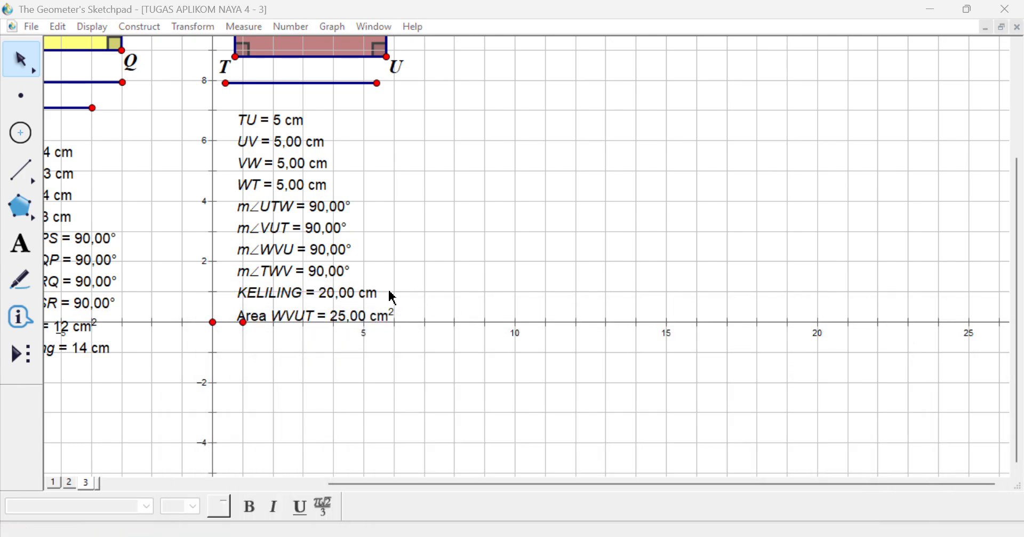
Set the display precision of the KELILING measurement to units and deselect it
right_click(352, 295)
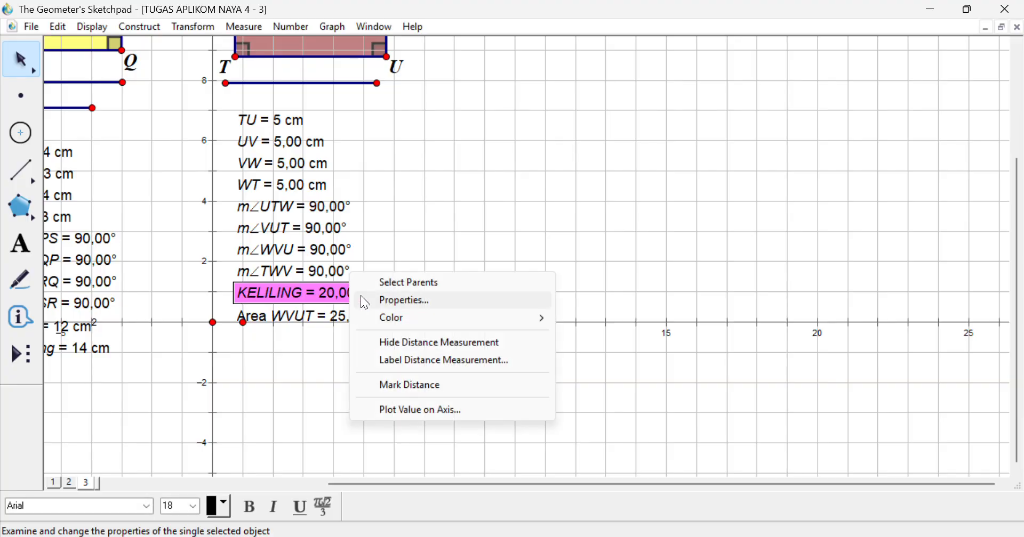
left_click(391, 303)
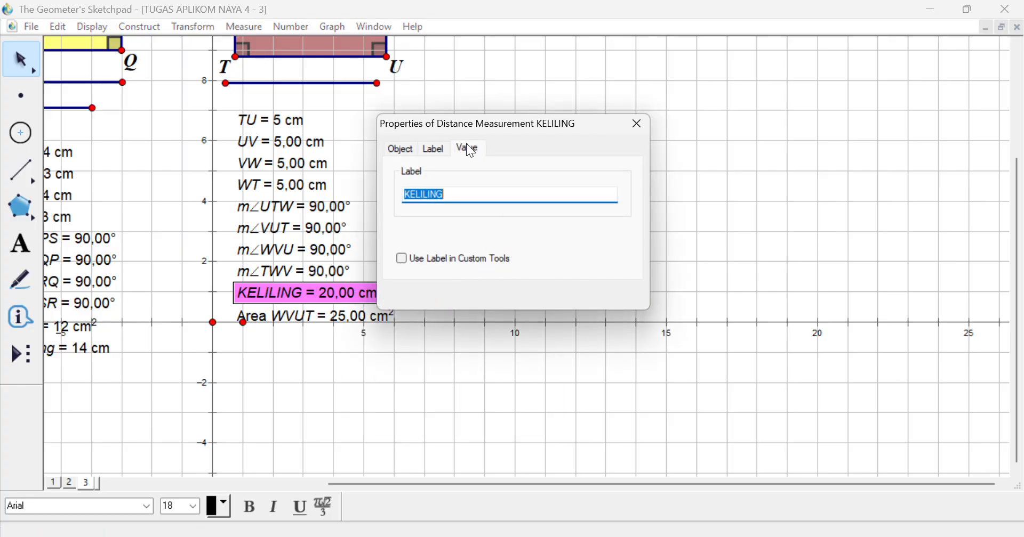
left_click(468, 149)
left_click(492, 185)
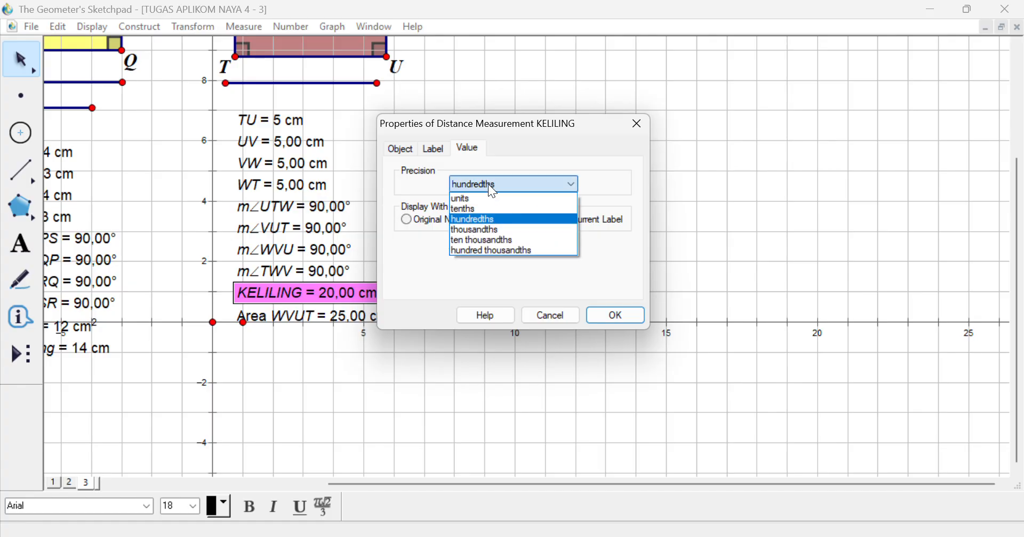
left_click(487, 197)
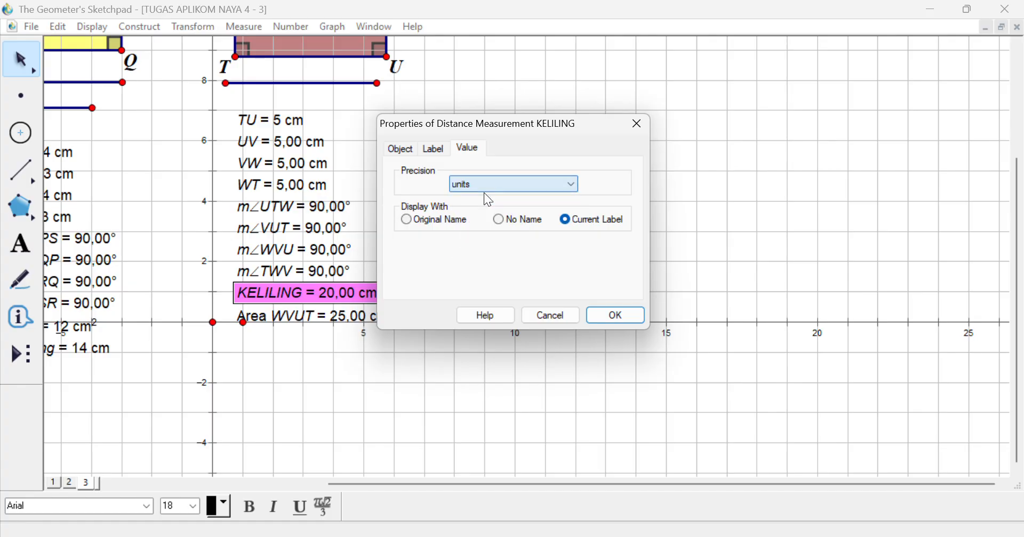
left_click(614, 319)
left_click(420, 359)
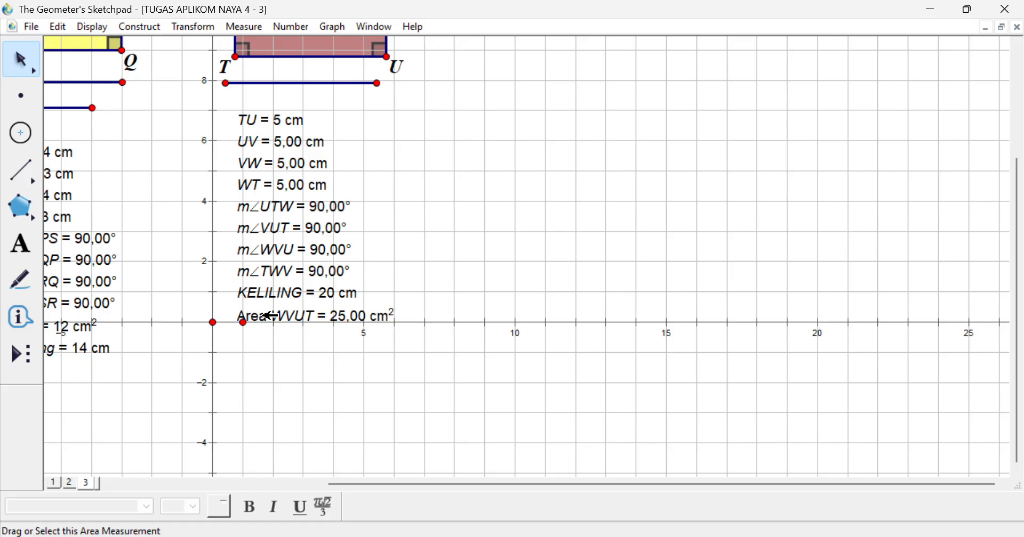
Change the fill colour of square WVUT's interior to red and deselect it
scroll(357, 318, "up", 1)
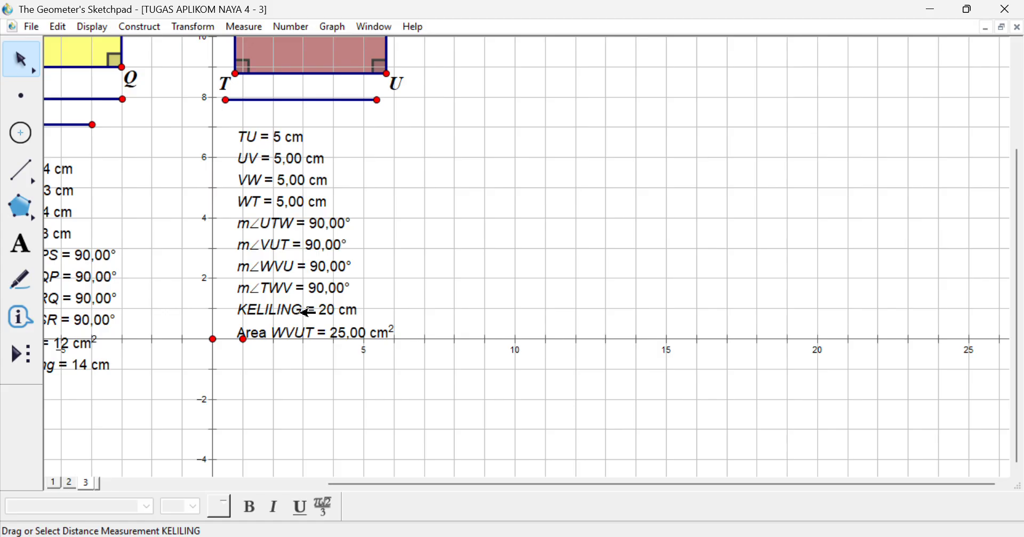
scroll(379, 309, "up", 6)
scroll(380, 310, "up", 1)
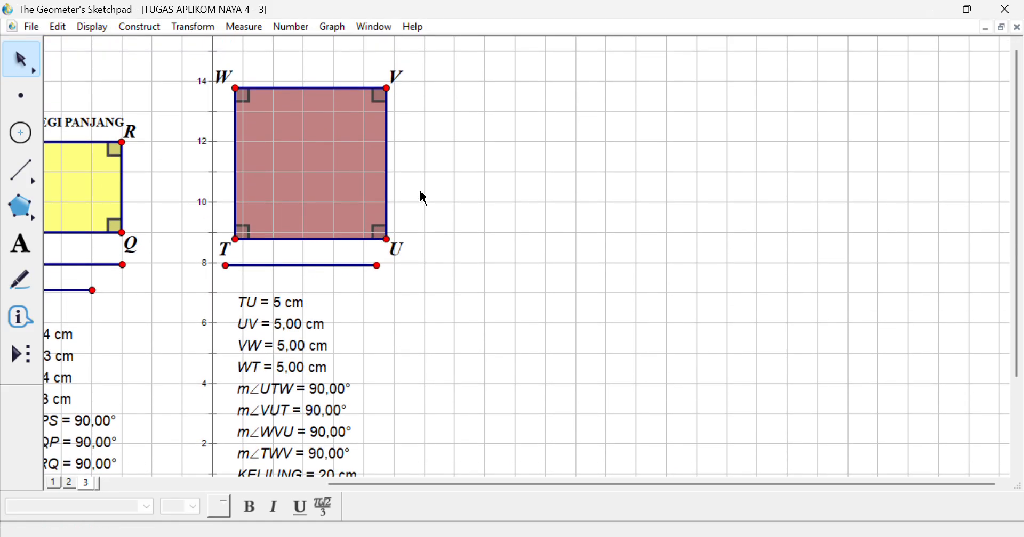
left_click(379, 192)
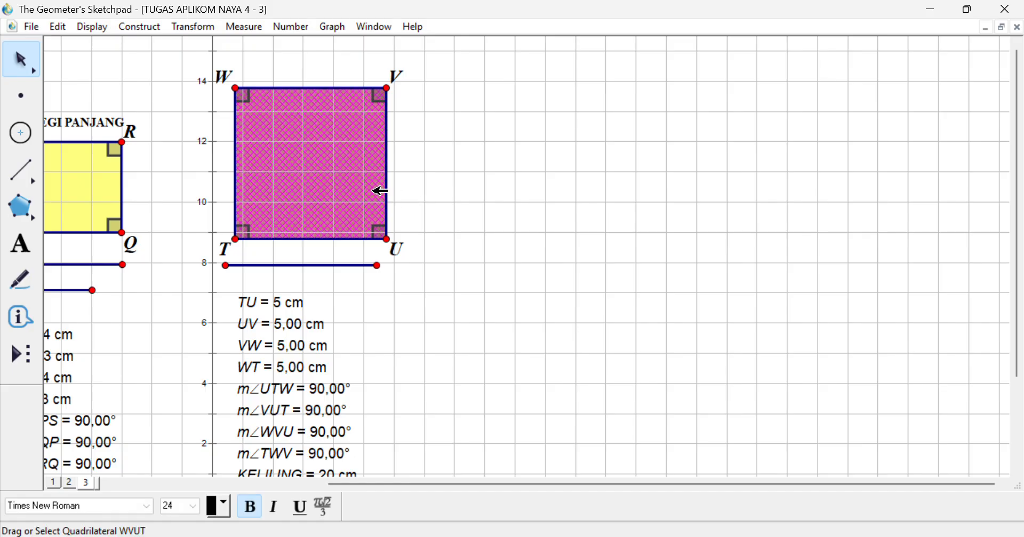
left_click(426, 212)
left_click(359, 204)
right_click(352, 204)
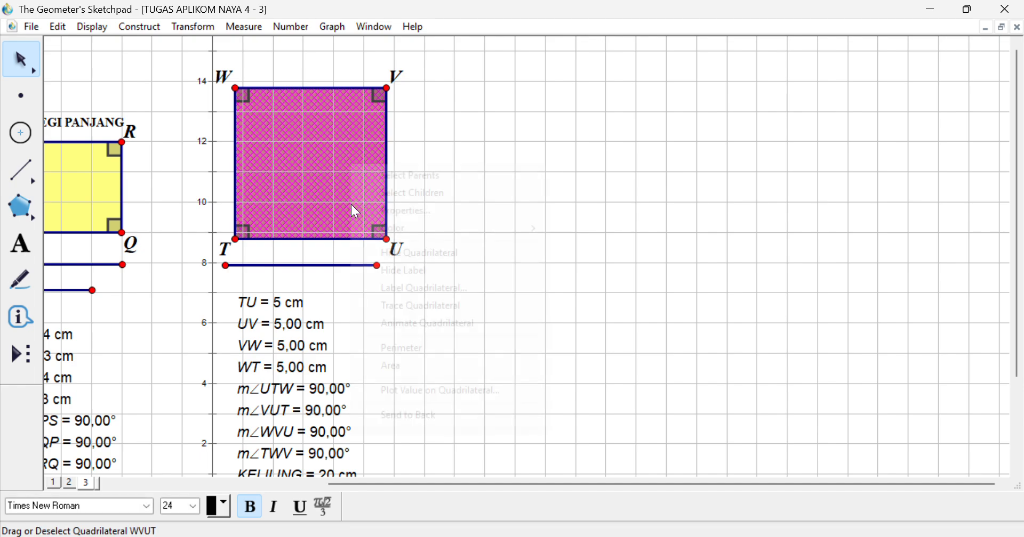
mouse_move(451, 235)
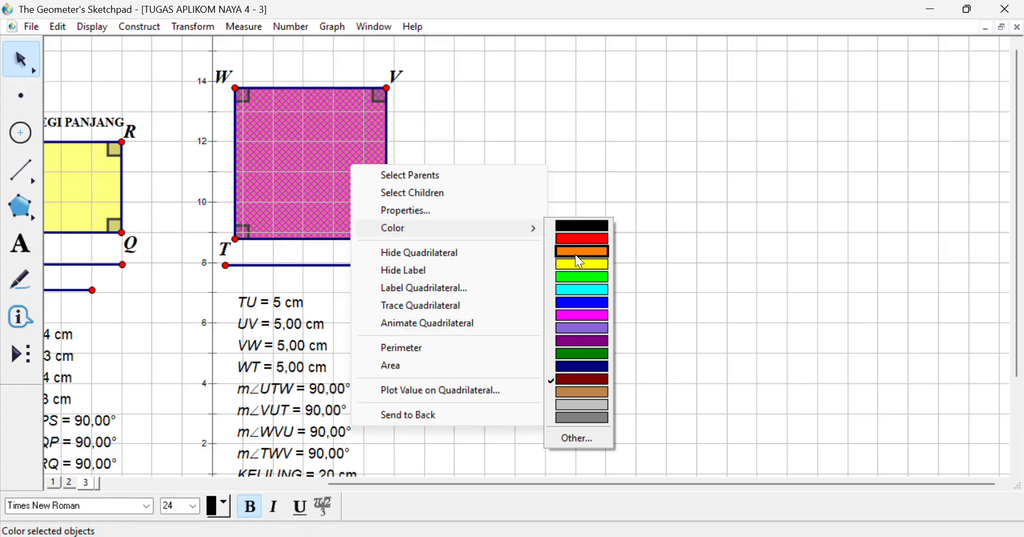
left_click(580, 239)
left_click(523, 214)
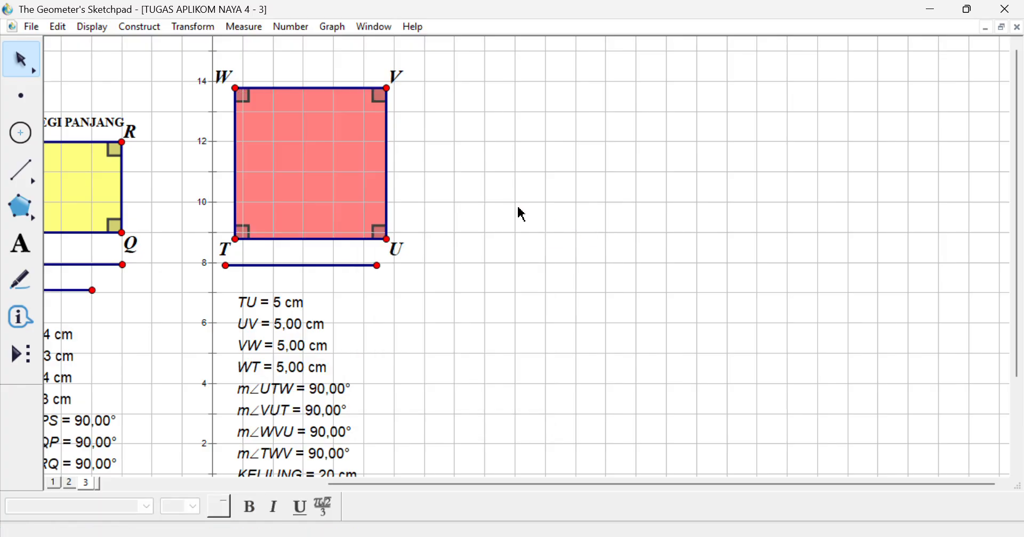